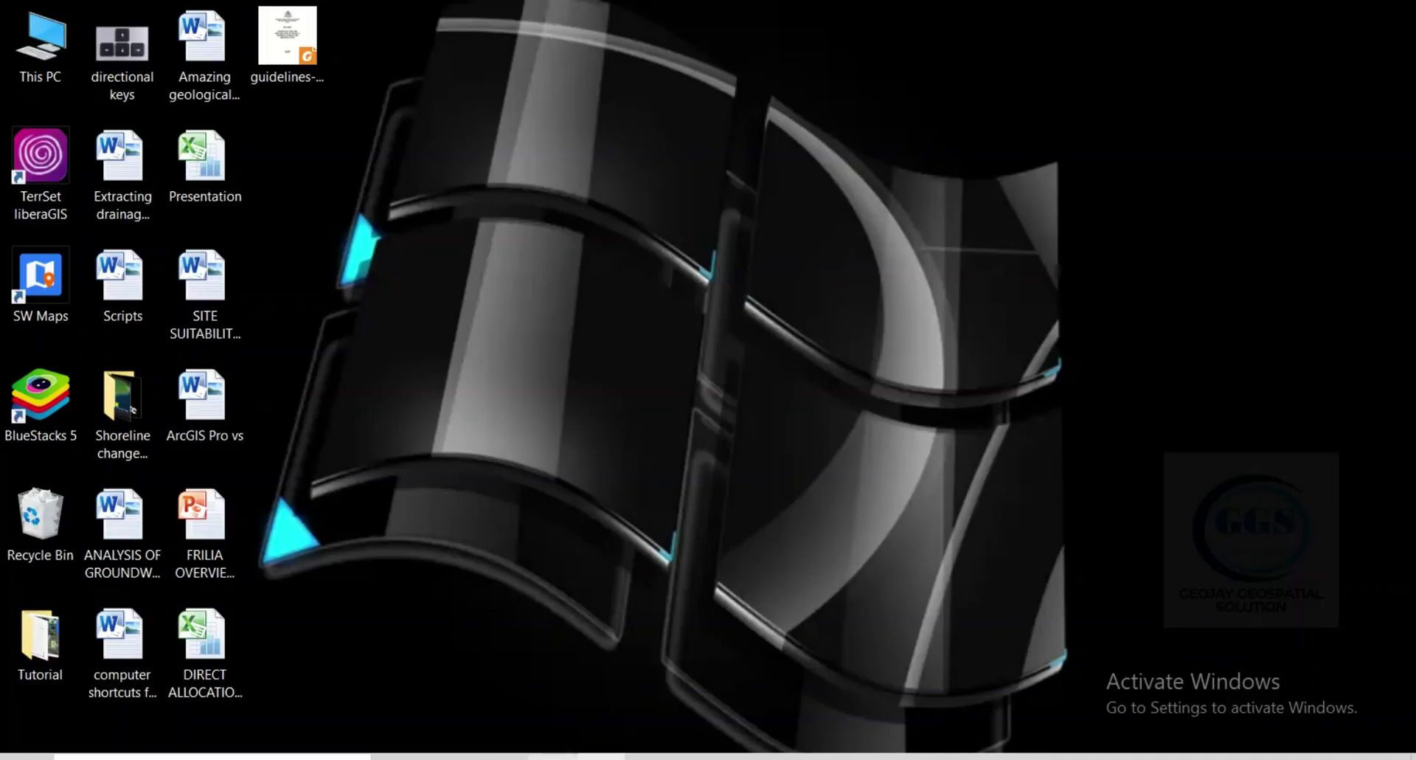
Step: Bring Chrome to the front, showing the Geojay GIS Solution YouTube Videos page
click(584, 752)
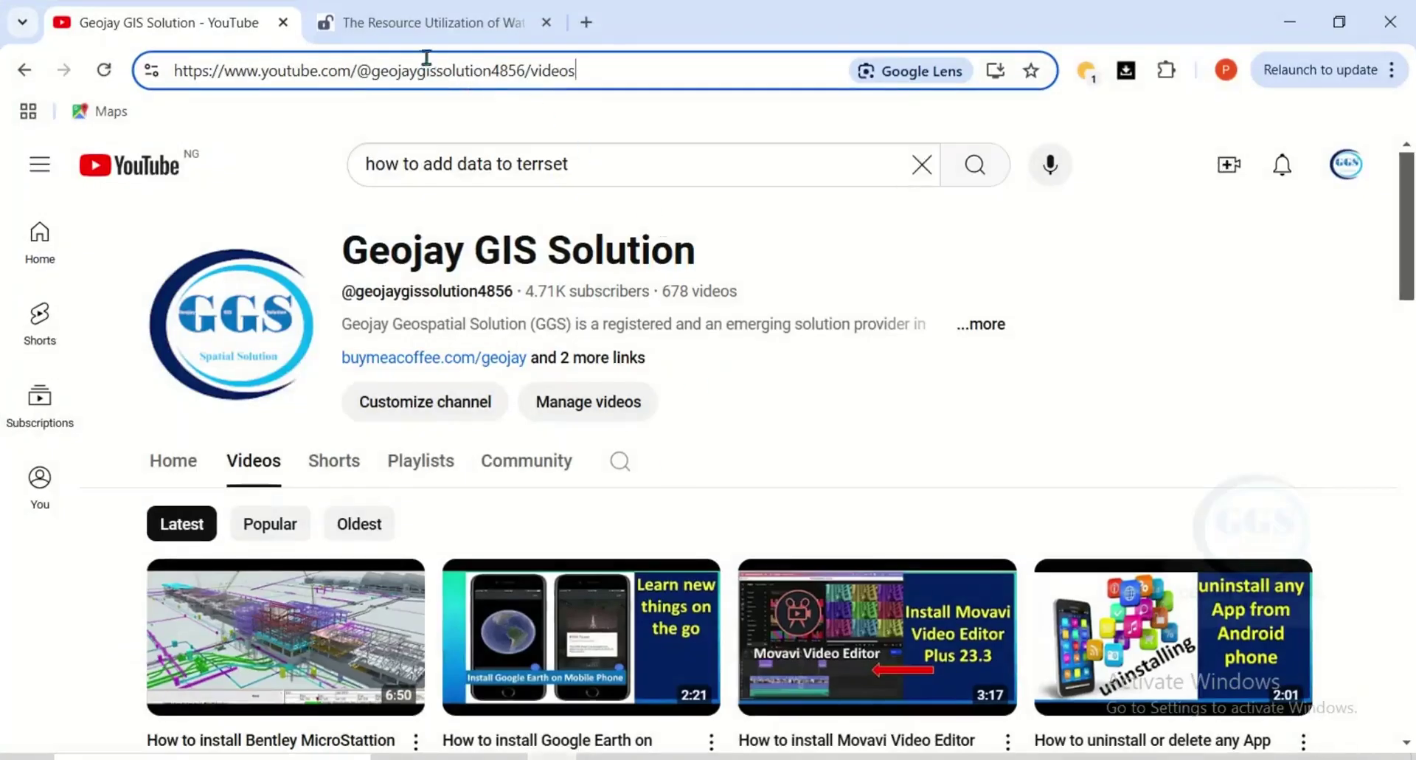
Step: Search Google for 'ab download manager' in a new tab
click(588, 24)
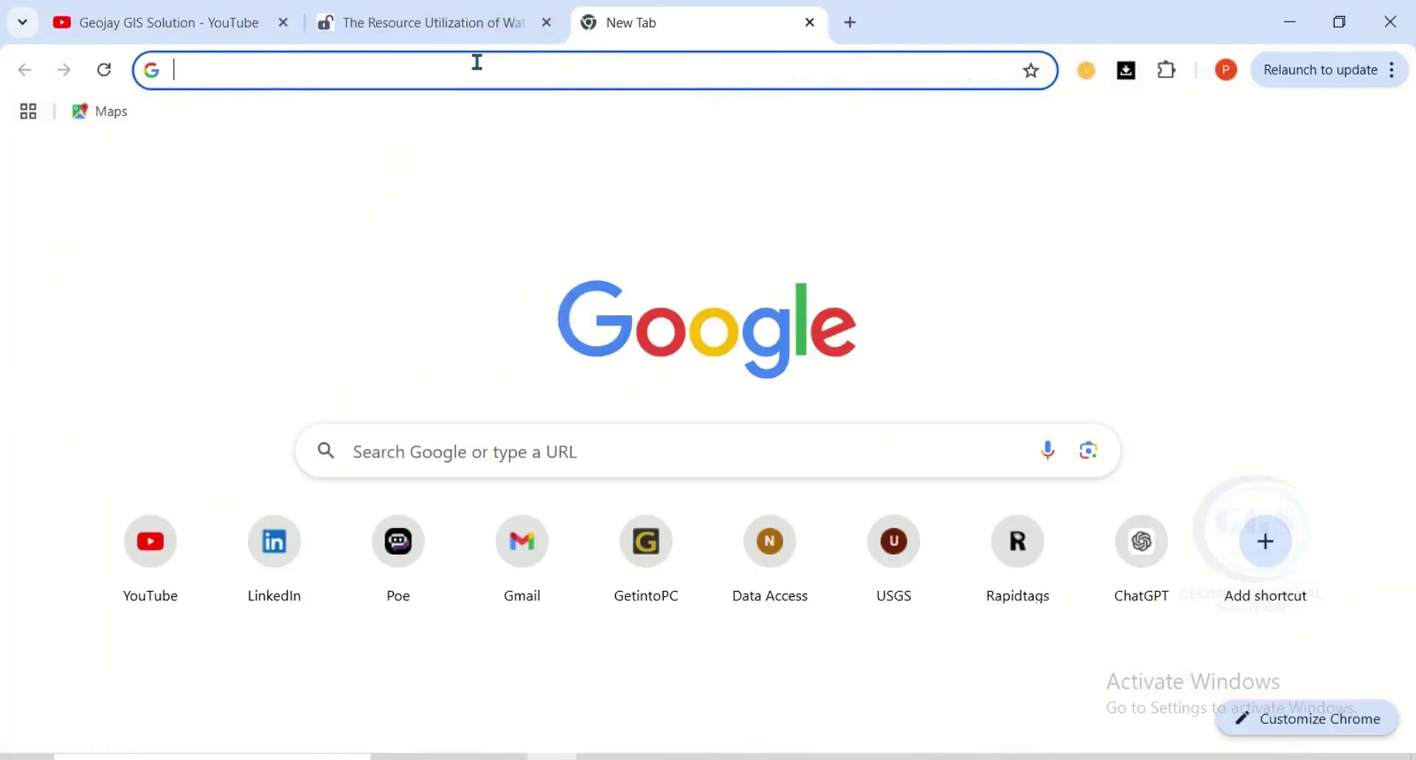
text(Ad)
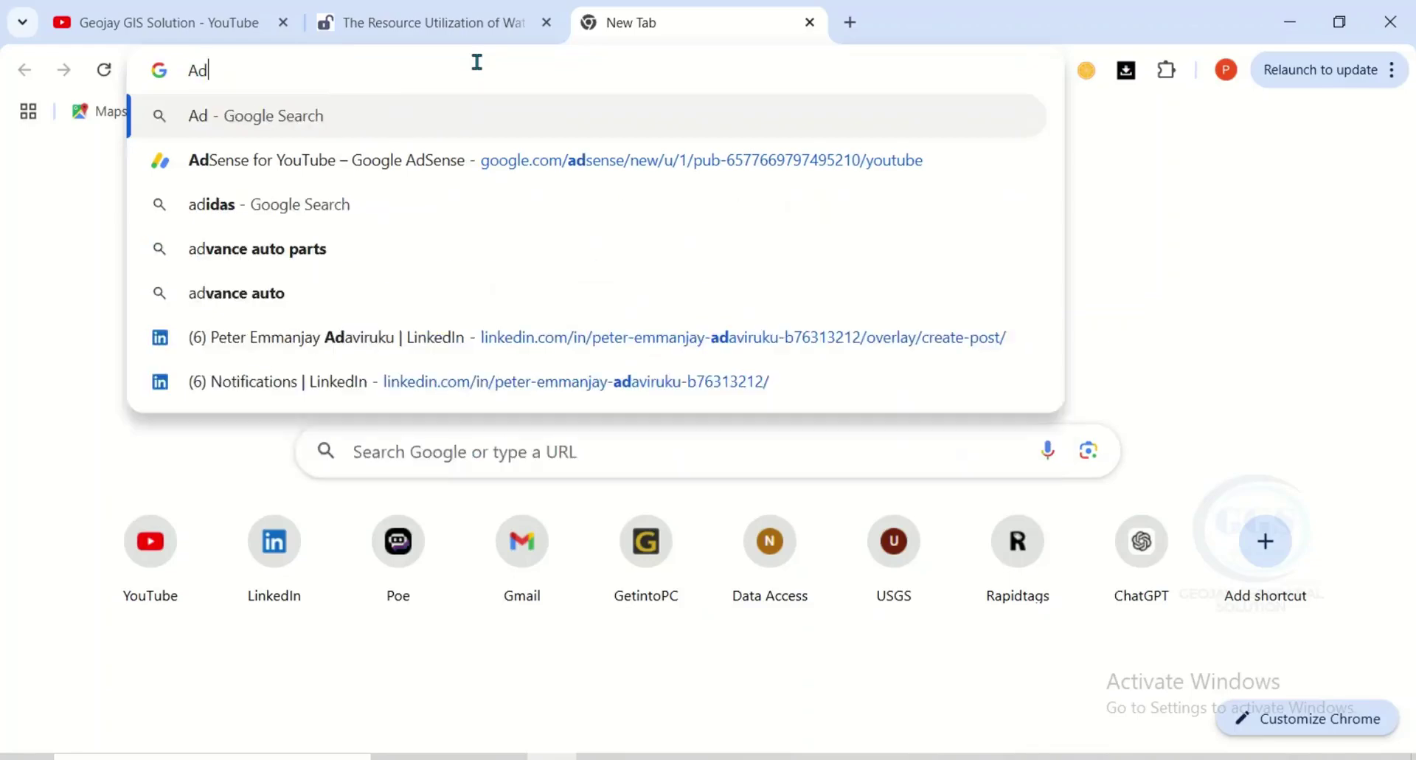
key(BackSpace)
text(b)
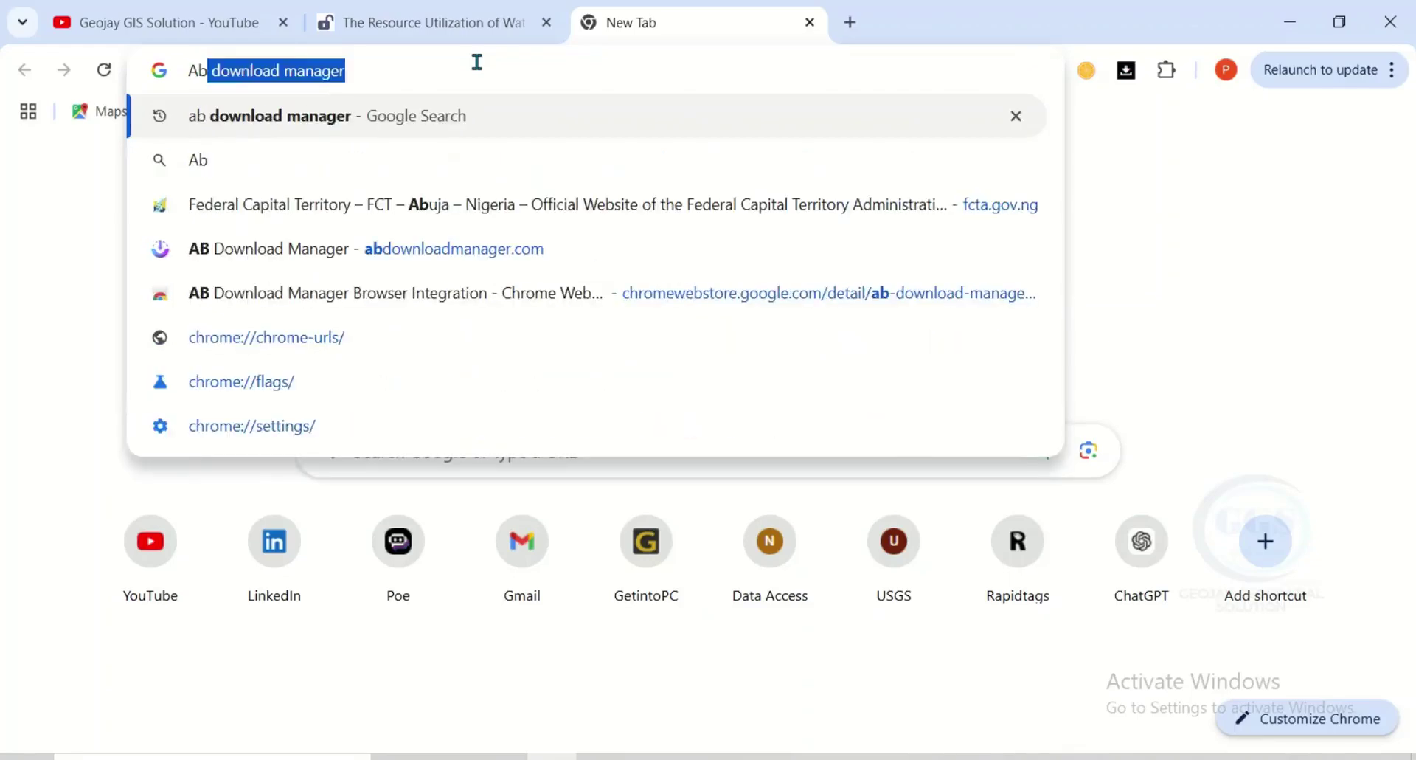
key(Right)
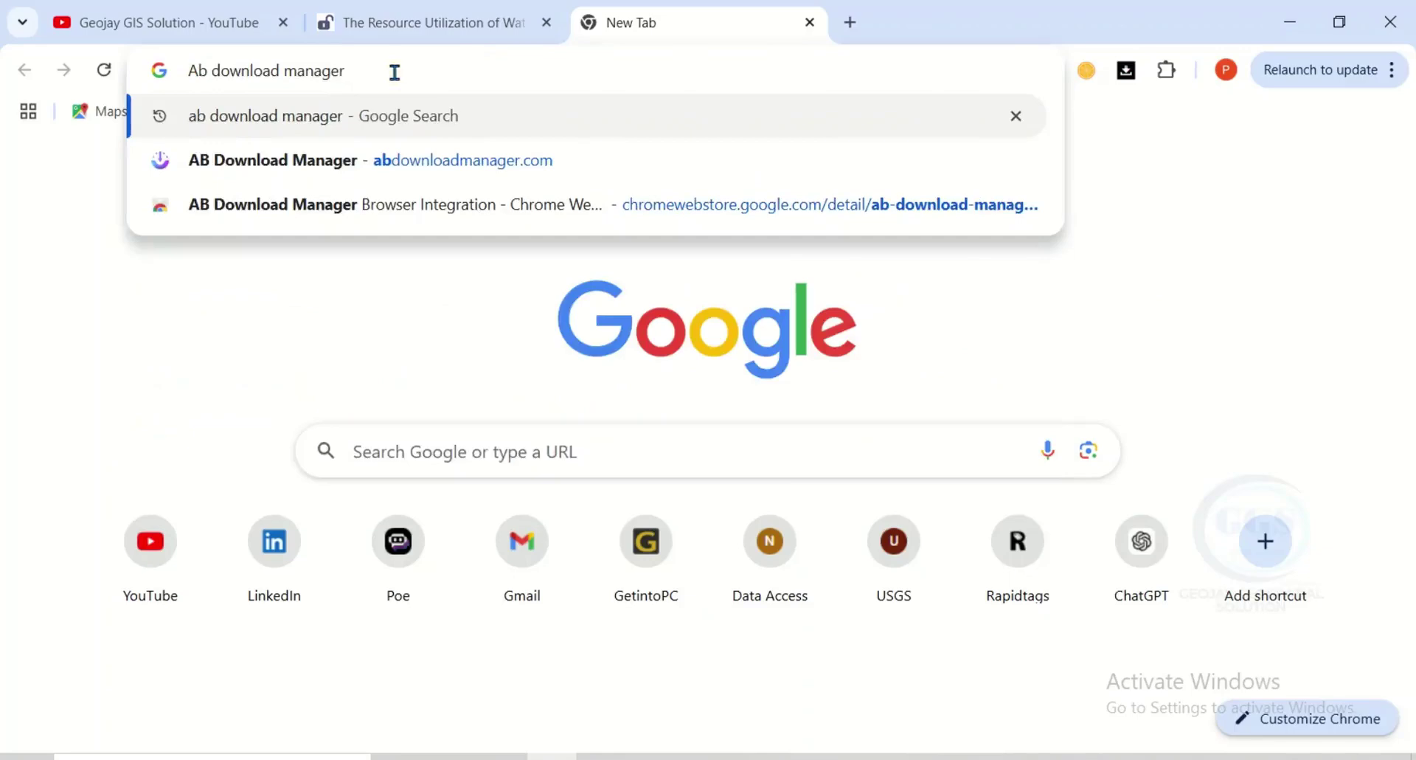
key(Return)
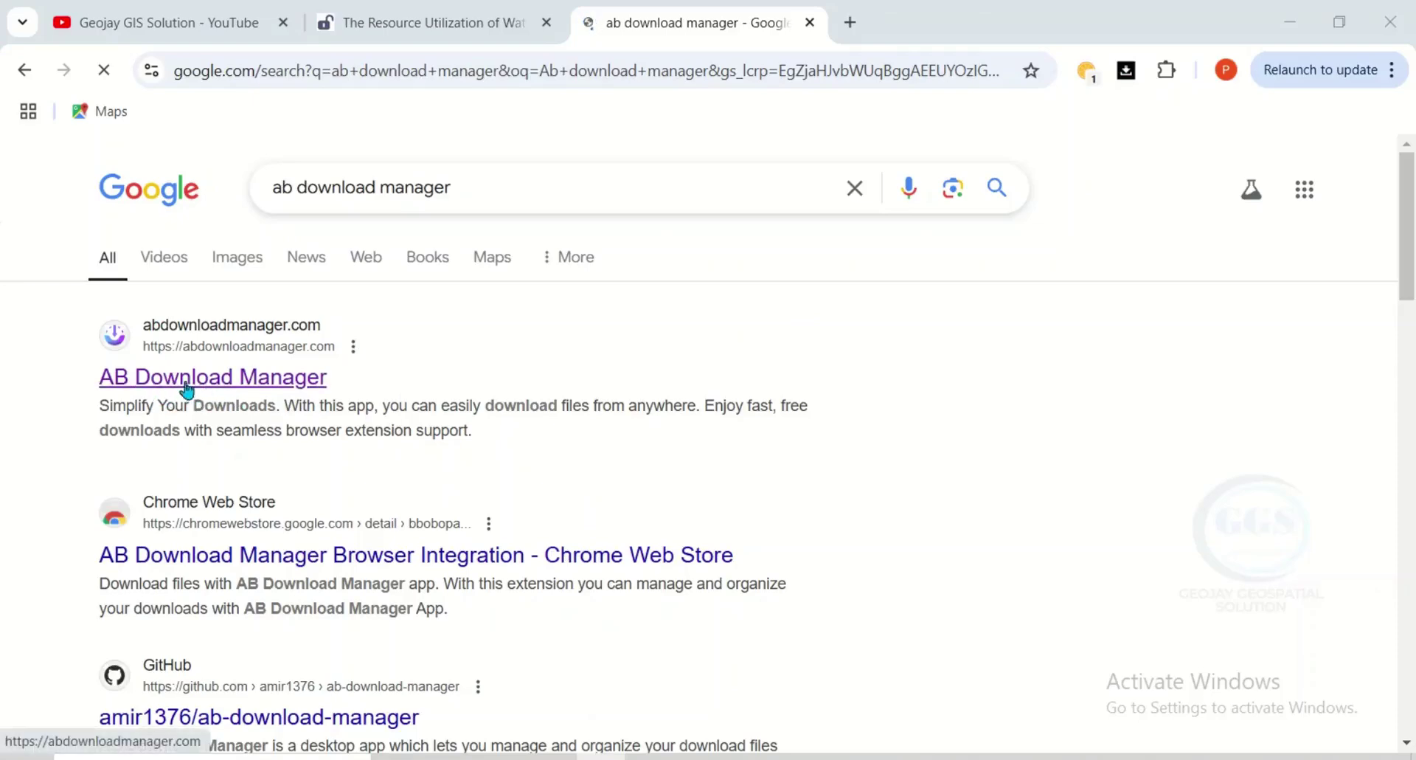
Step: Request the Windows zip from the AB Download Manager site, then dismiss the add-download window
click(248, 379)
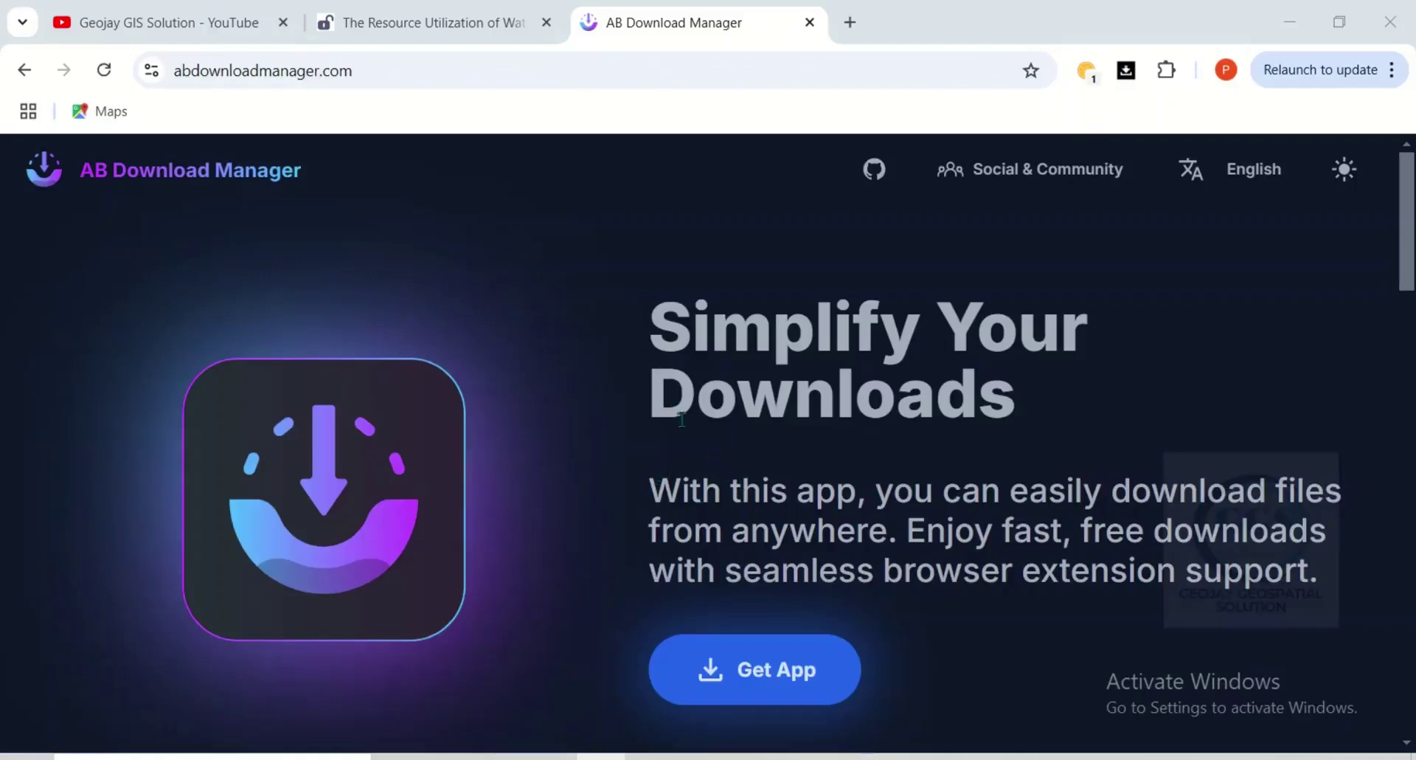
click(752, 672)
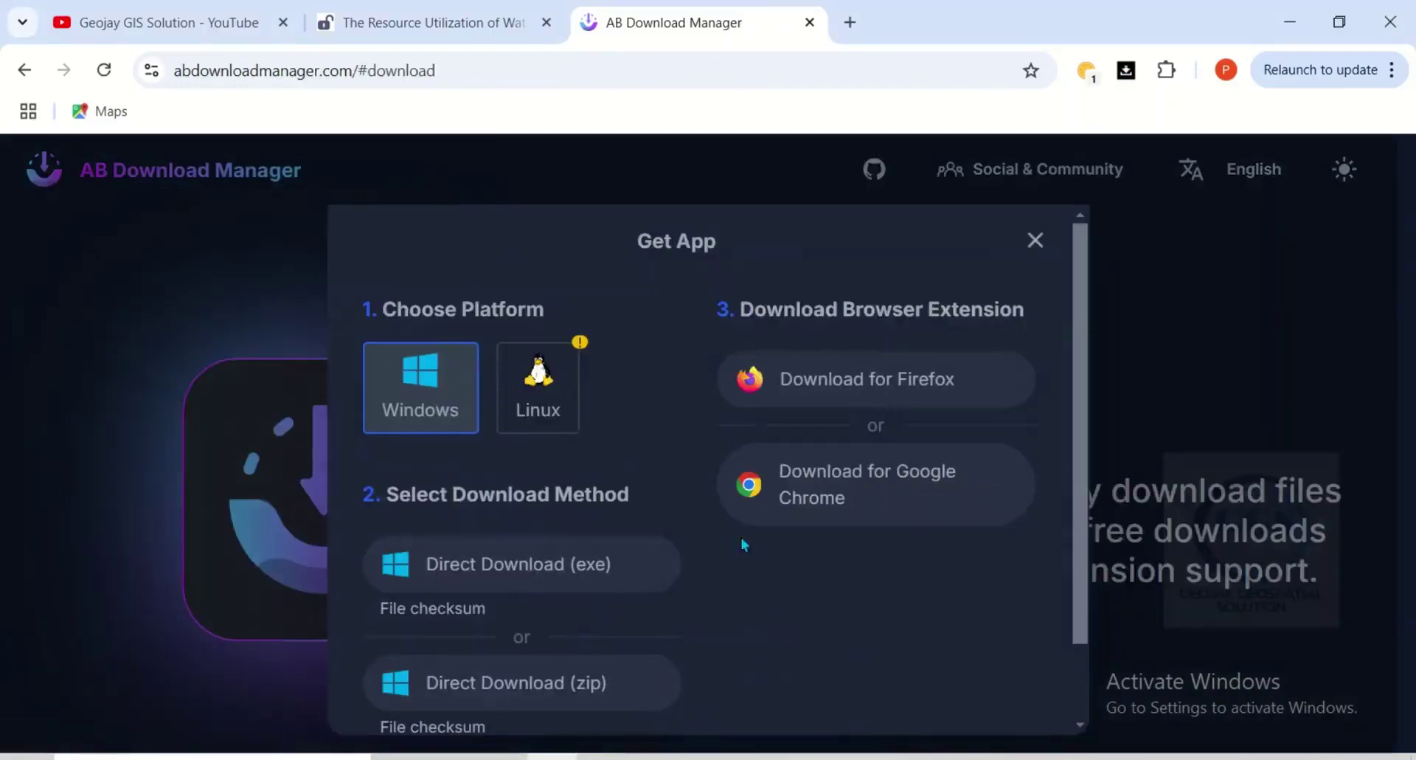
scroll(615, 489, down, 1)
scroll(613, 481, down, 1)
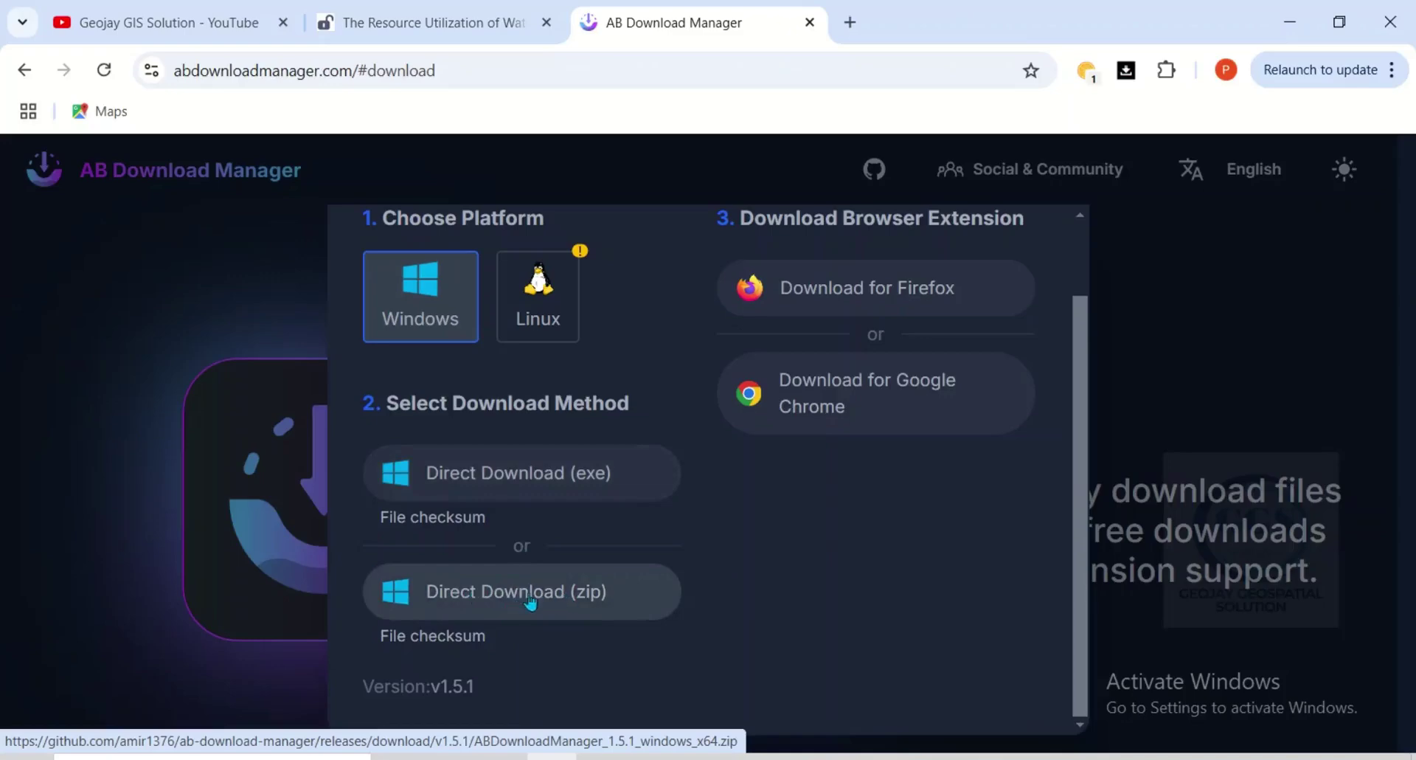
click(477, 588)
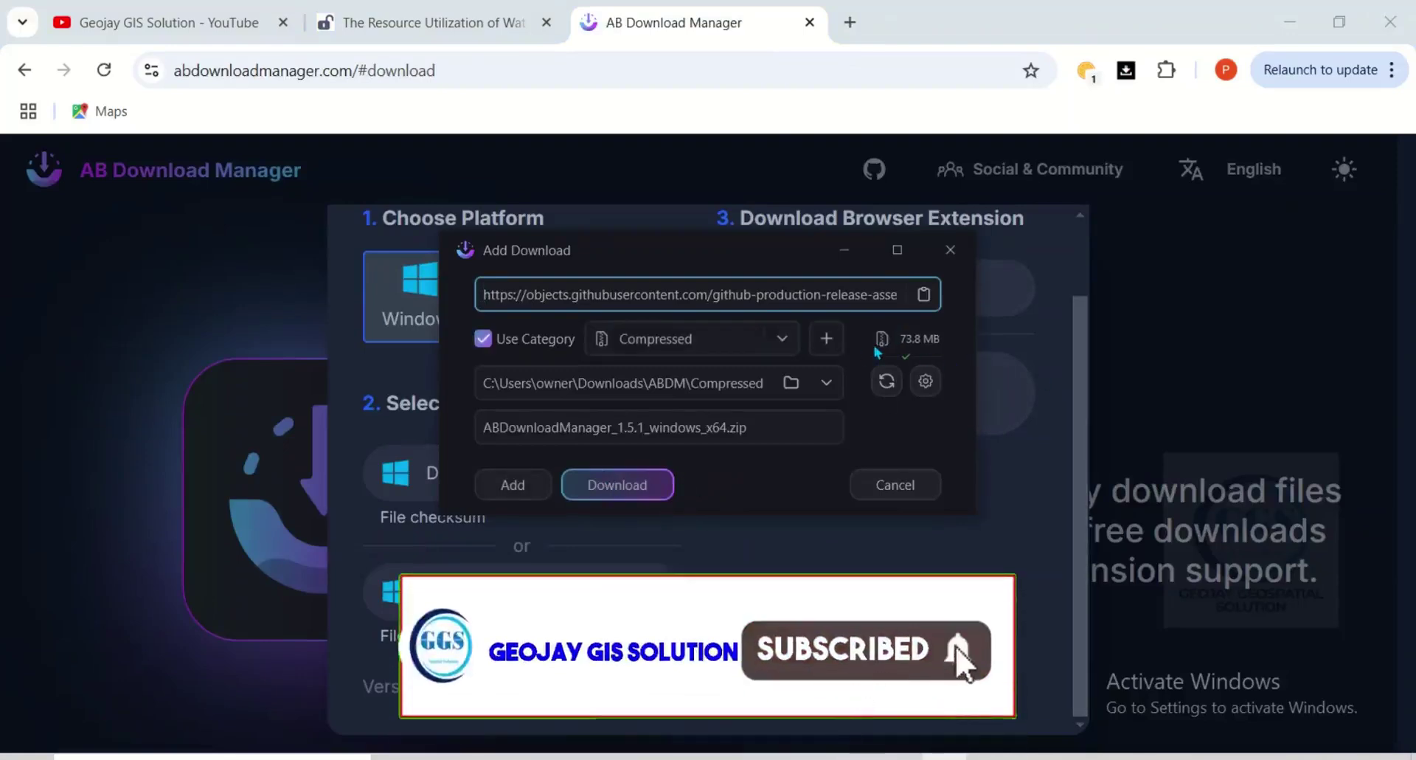
click(949, 251)
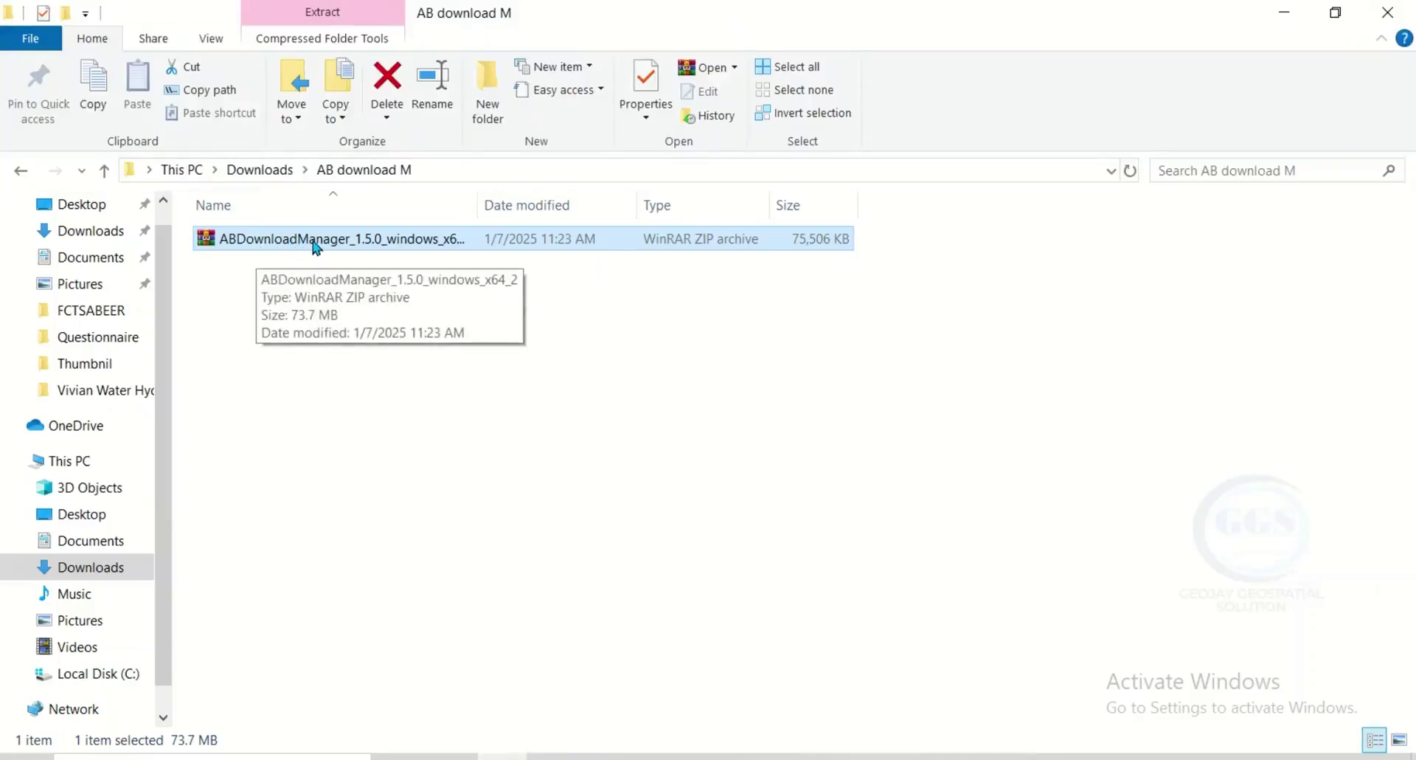
Step: Extract ABDownloadManager_1.5.0_windows_x64_2 with WinRAR into the suggested same-named folder
right_click(313, 239)
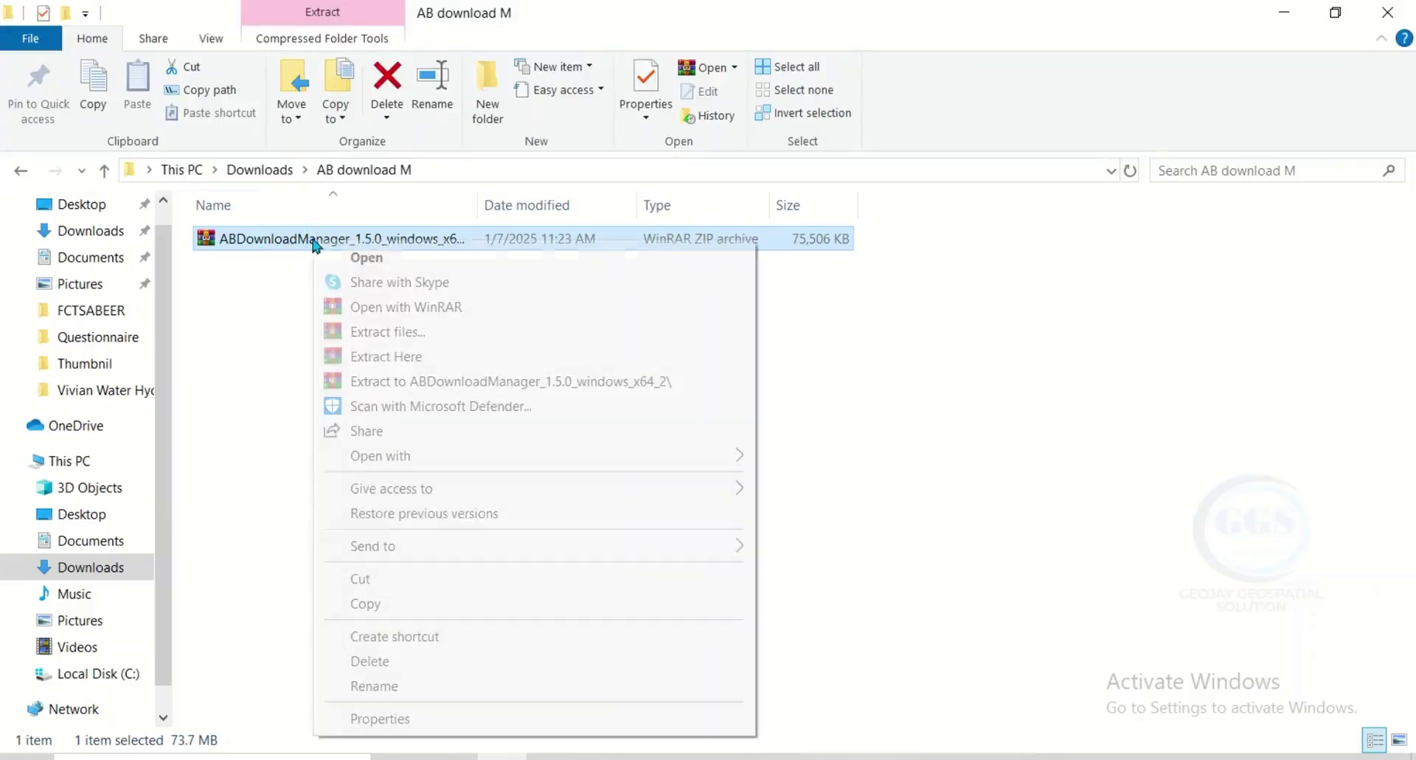
click(387, 332)
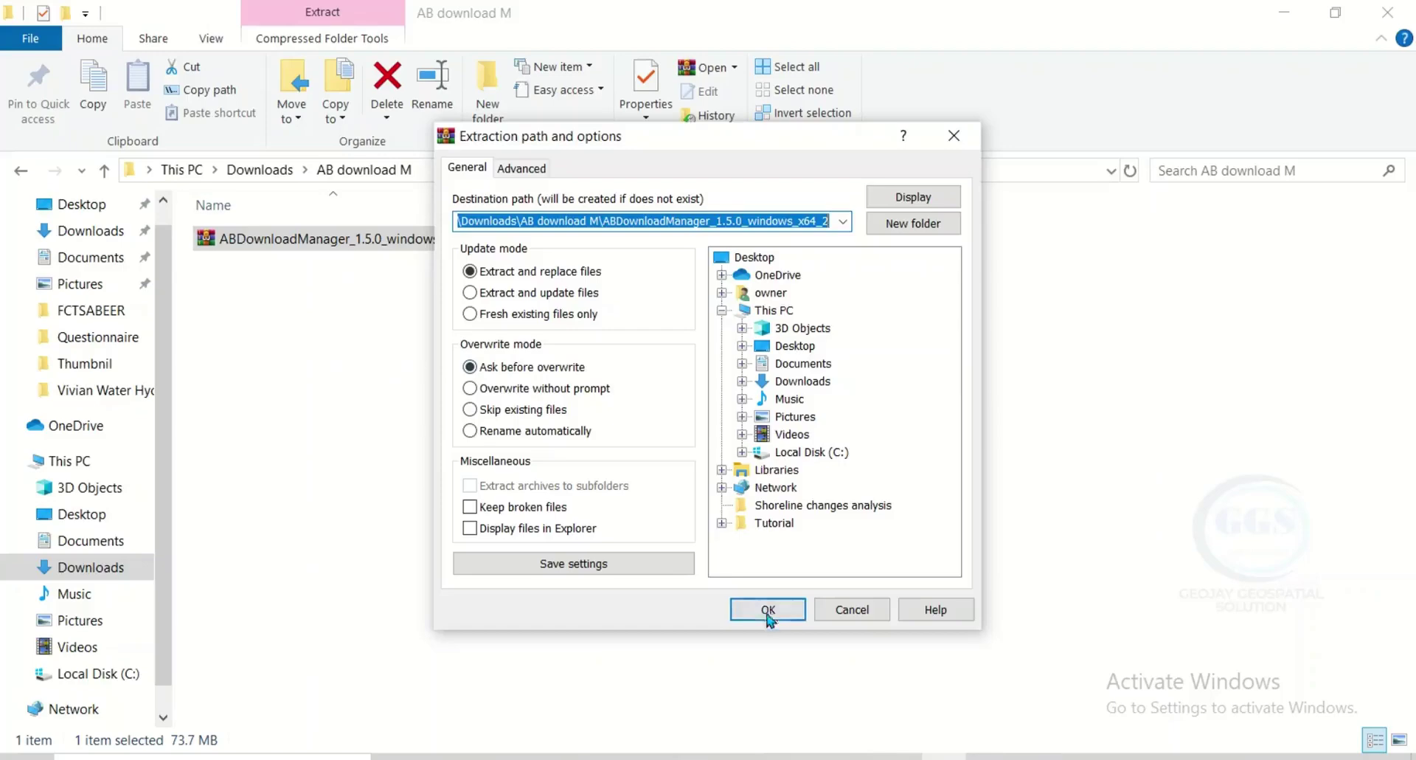
click(764, 611)
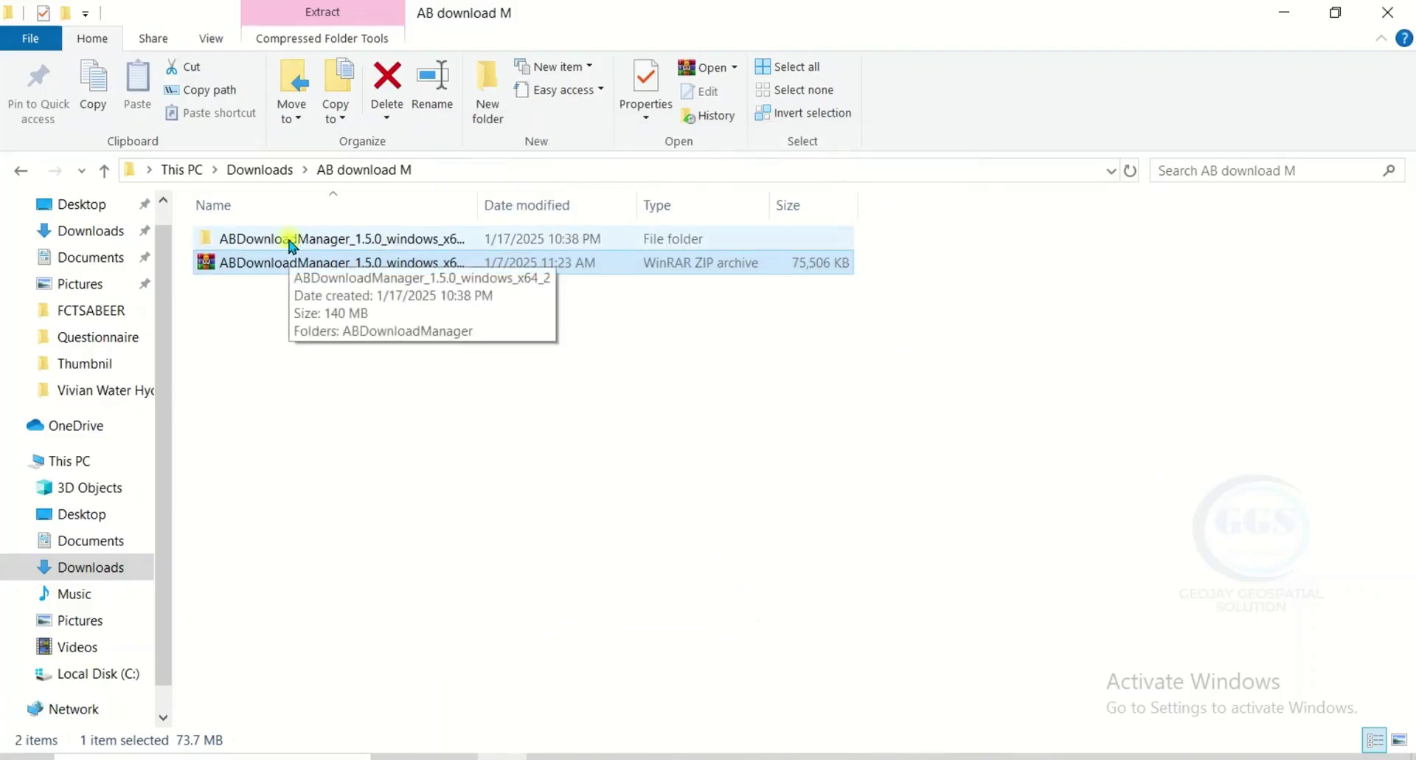
Step: Create a desktop shortcut for ABDownloadManager.exe from the extracted folder, then minimize Explorer
double_click(292, 239)
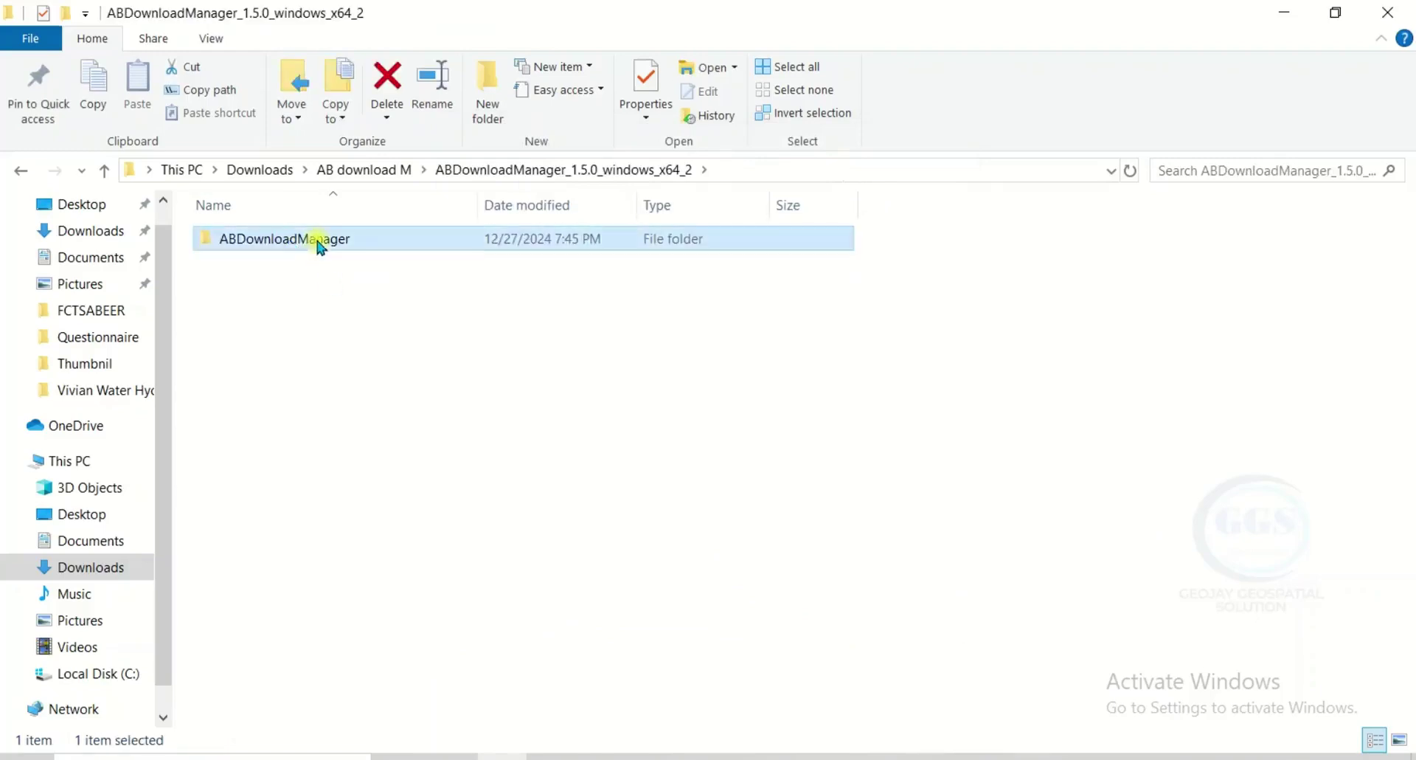
double_click(319, 242)
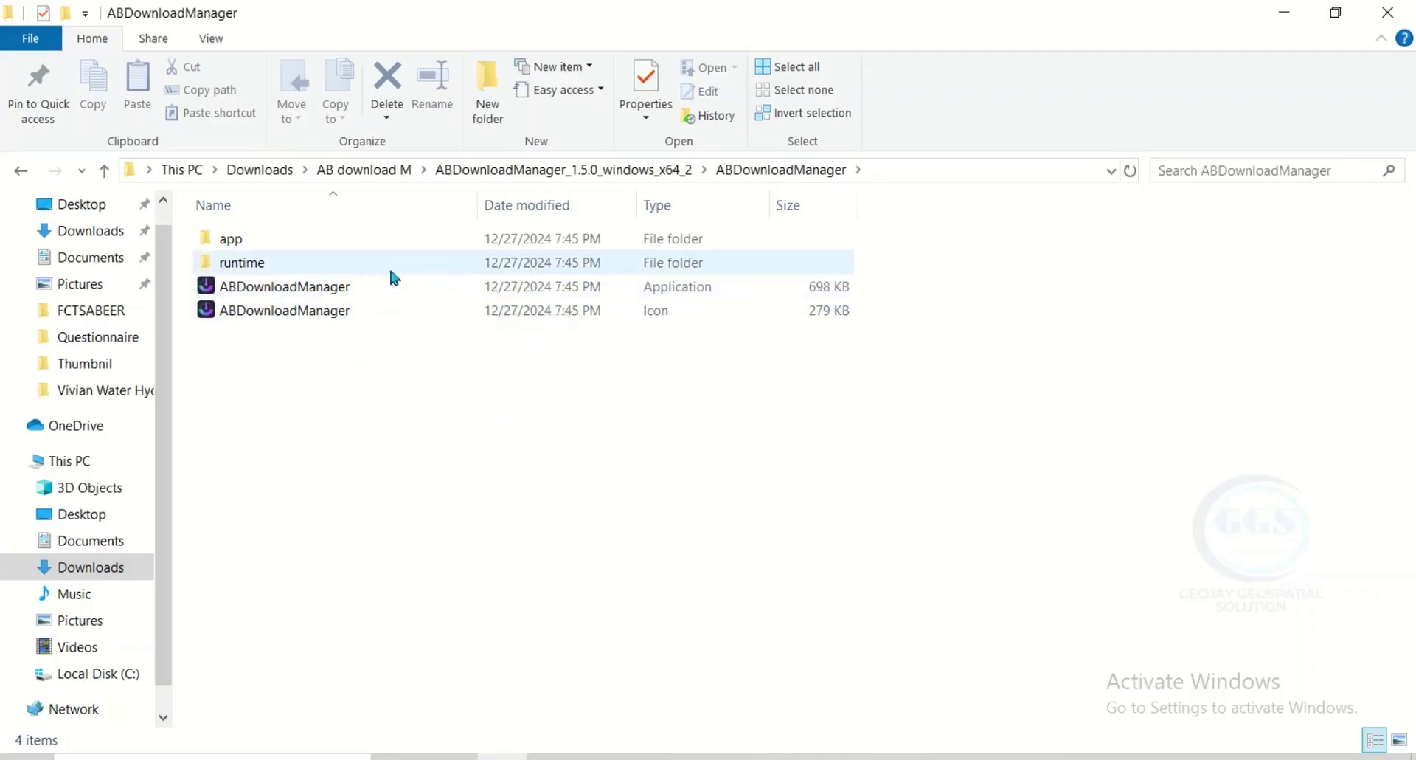
click(300, 295)
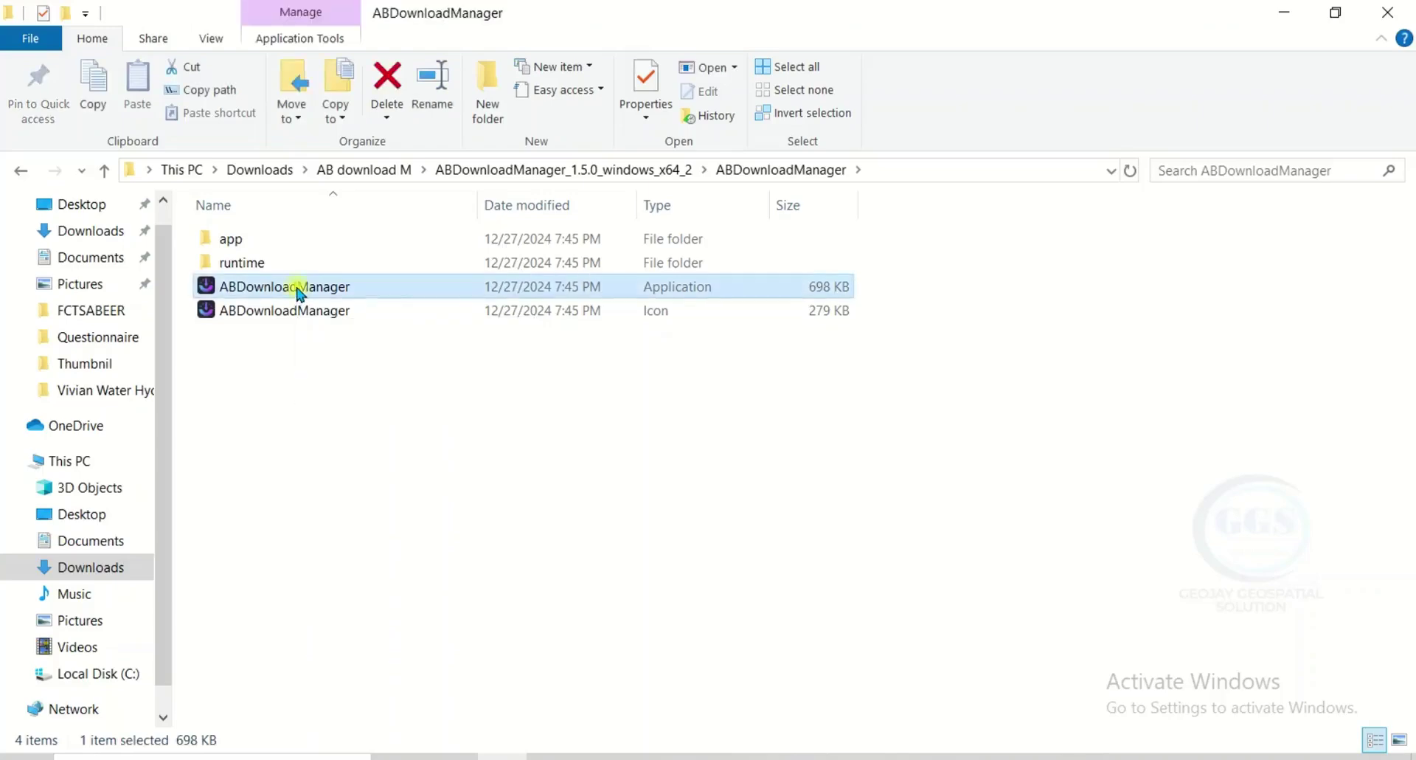
right_click(299, 295)
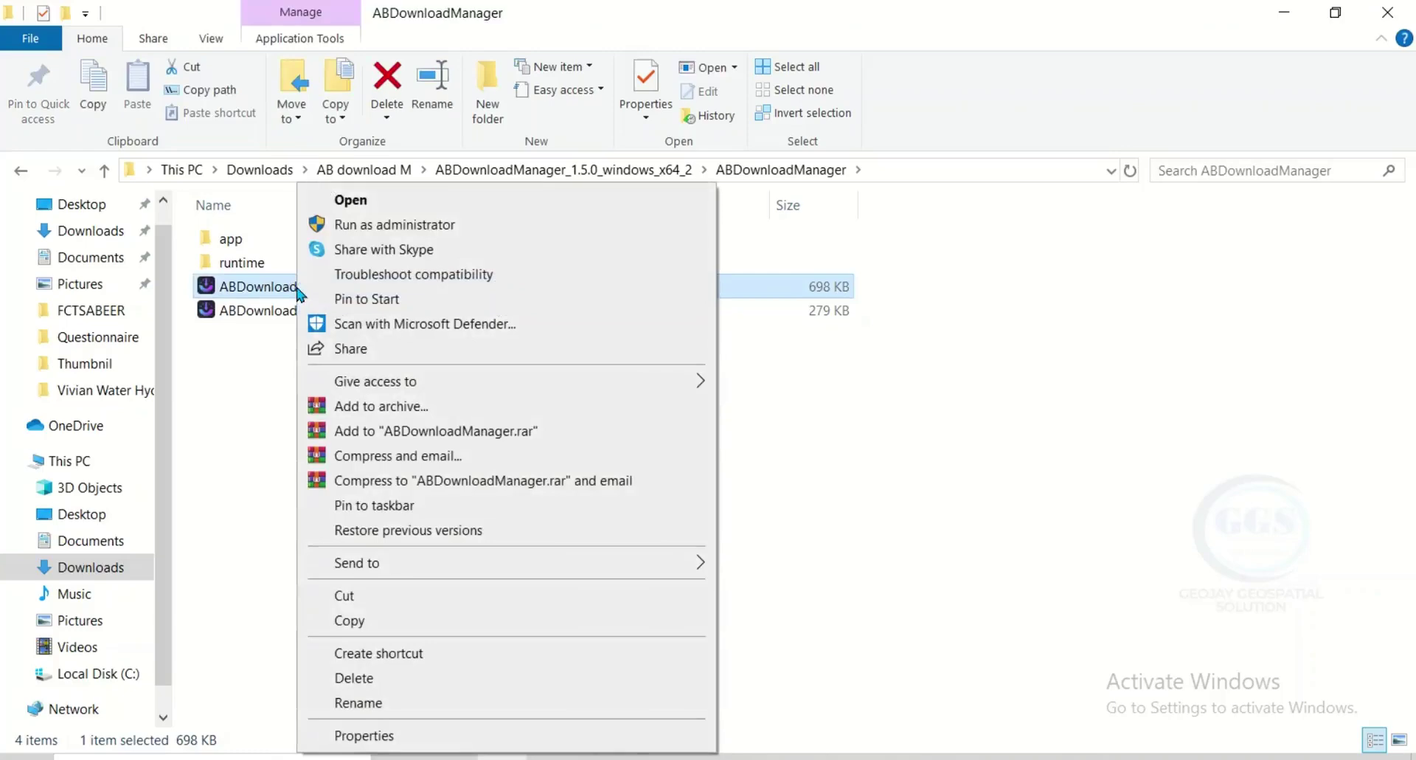
mouse_move(382, 574)
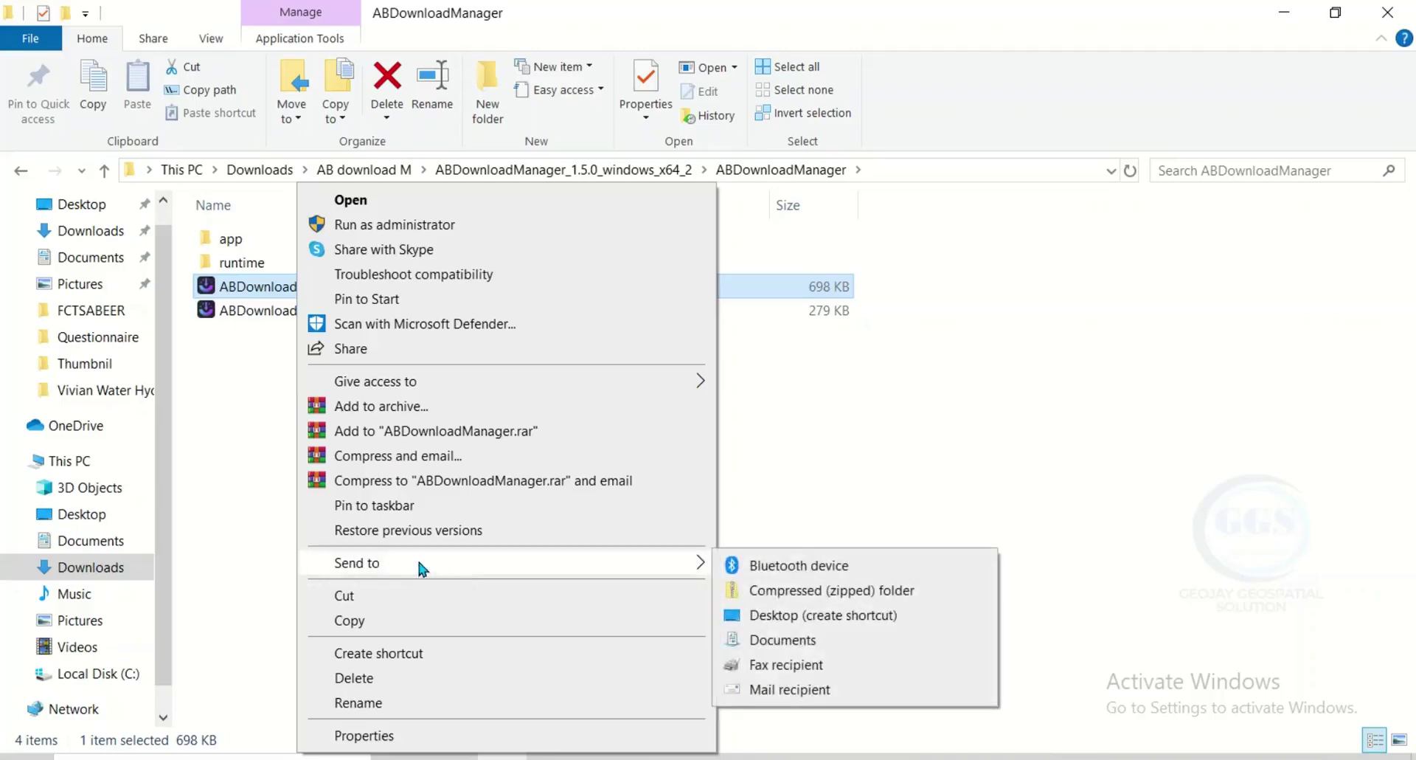
click(795, 615)
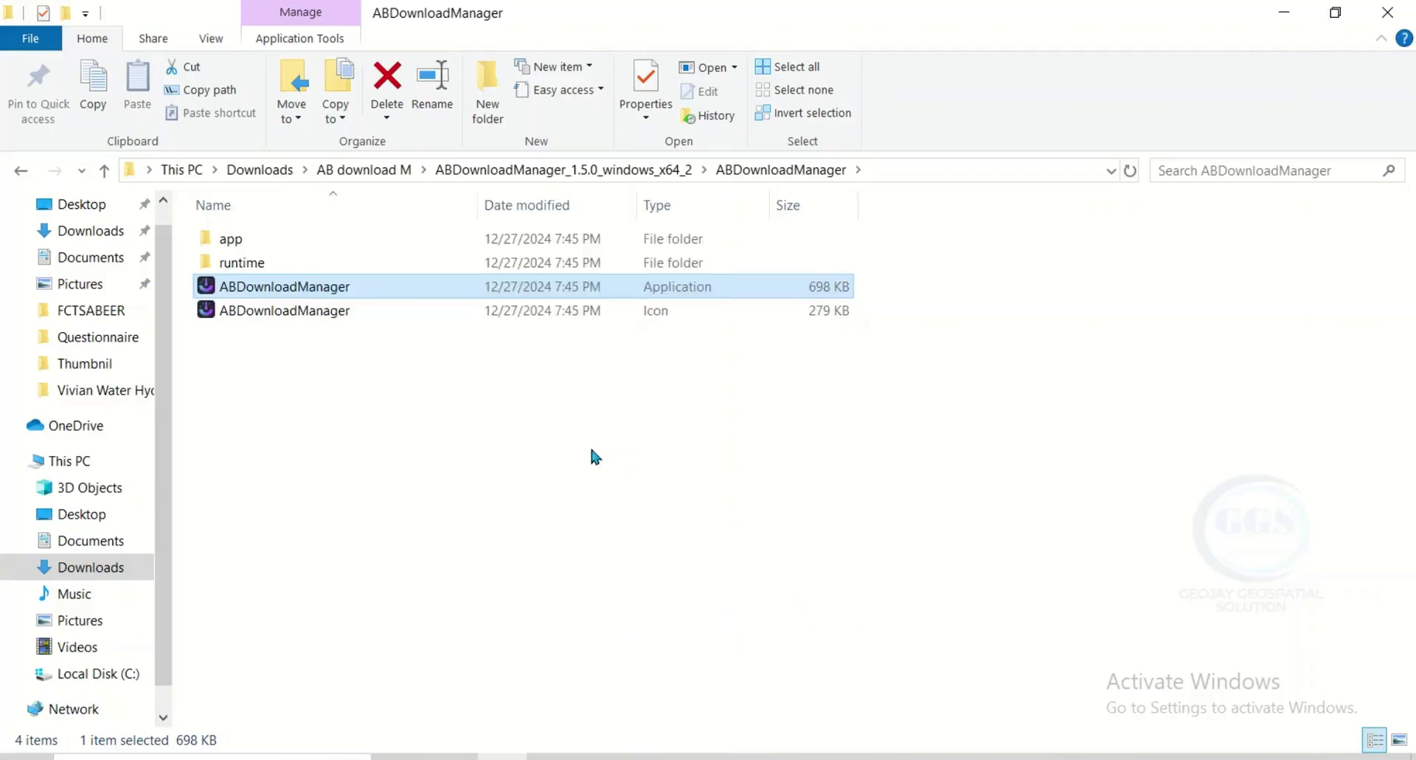
right_click(311, 293)
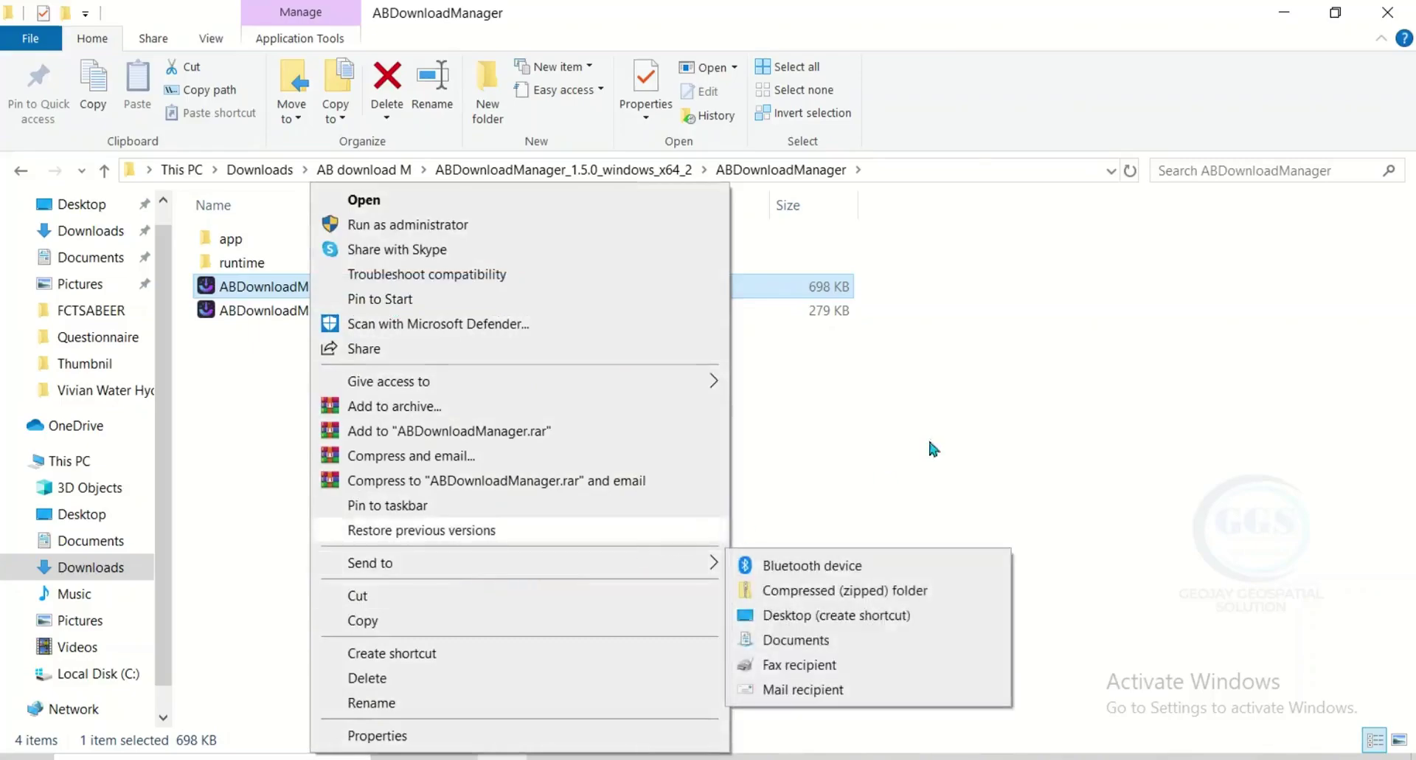
click(1286, 16)
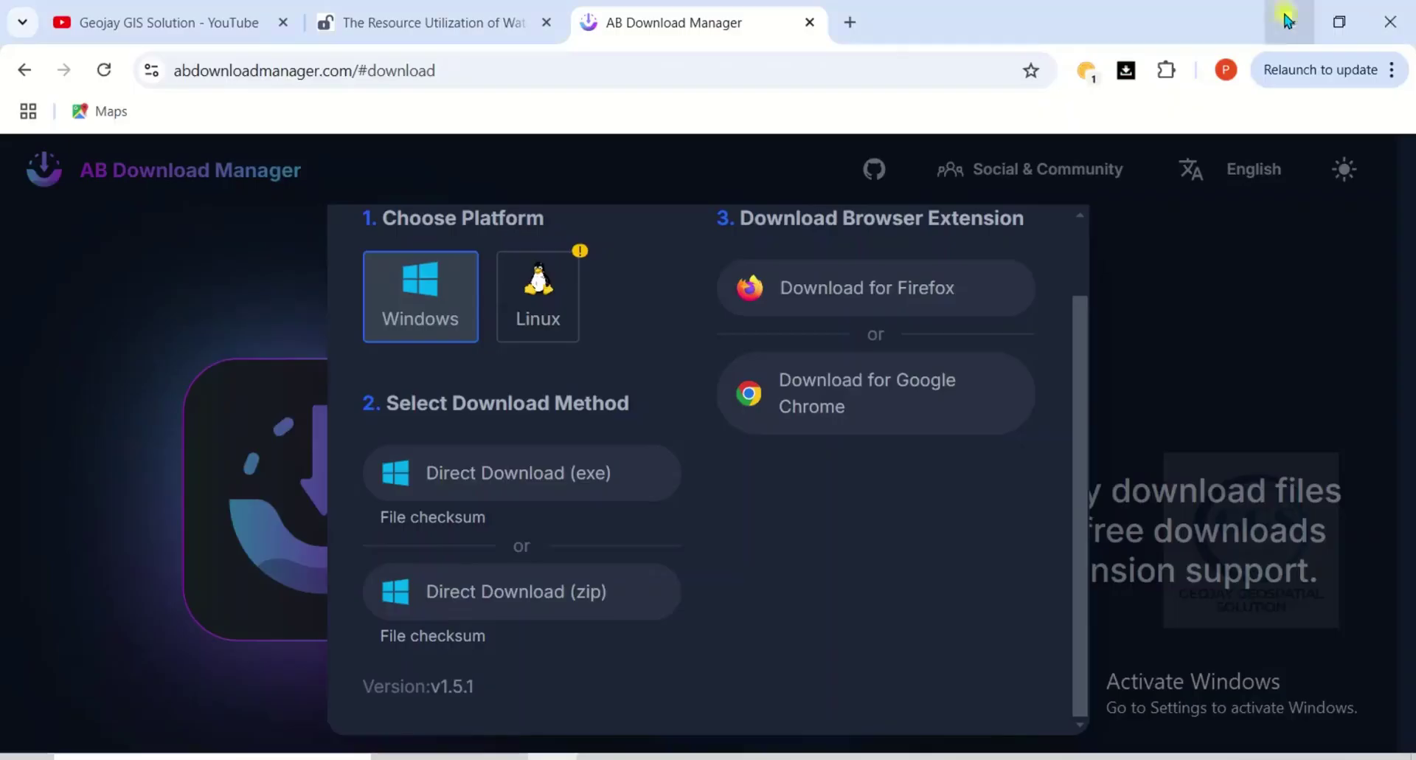
Step: Minimize Chrome and select the ABDownloadManager shortcut on the desktop
click(1287, 16)
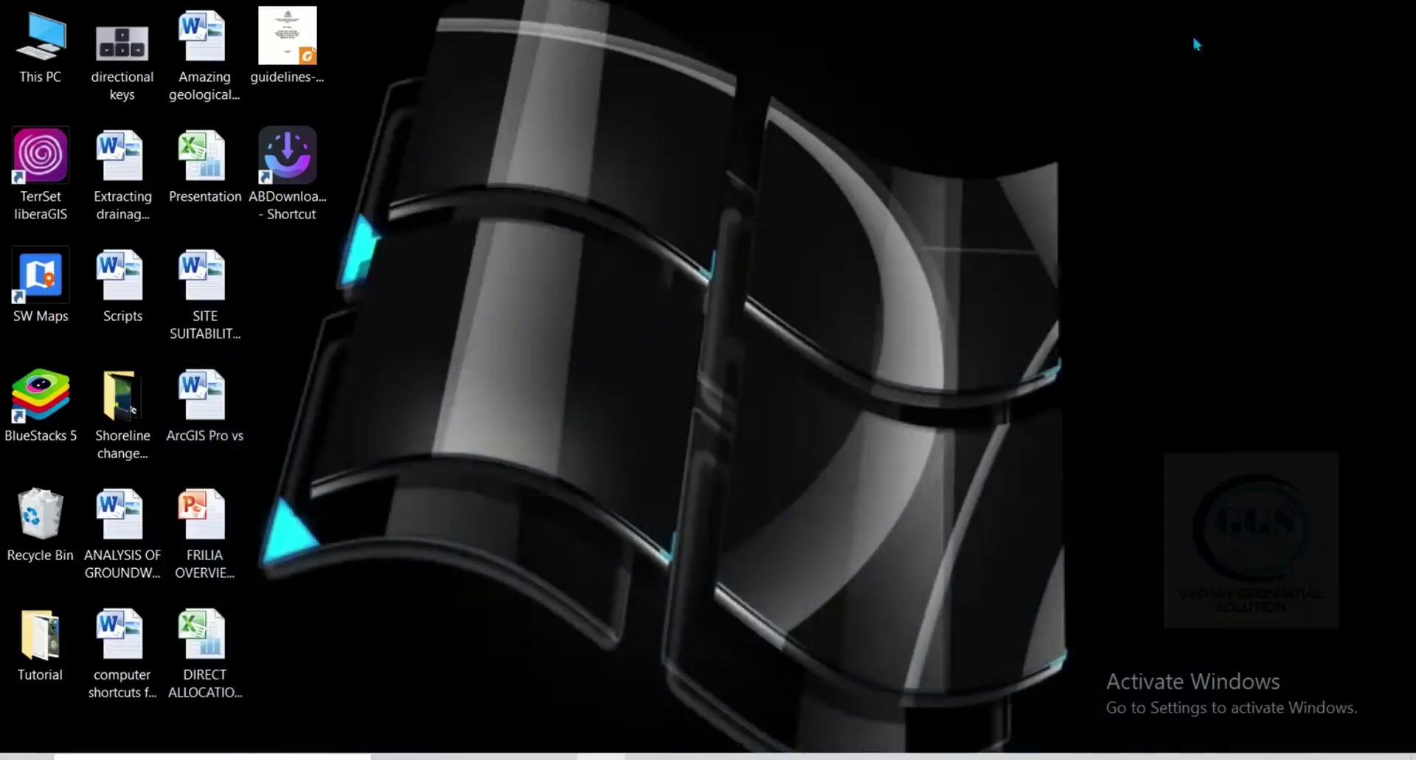
click(285, 179)
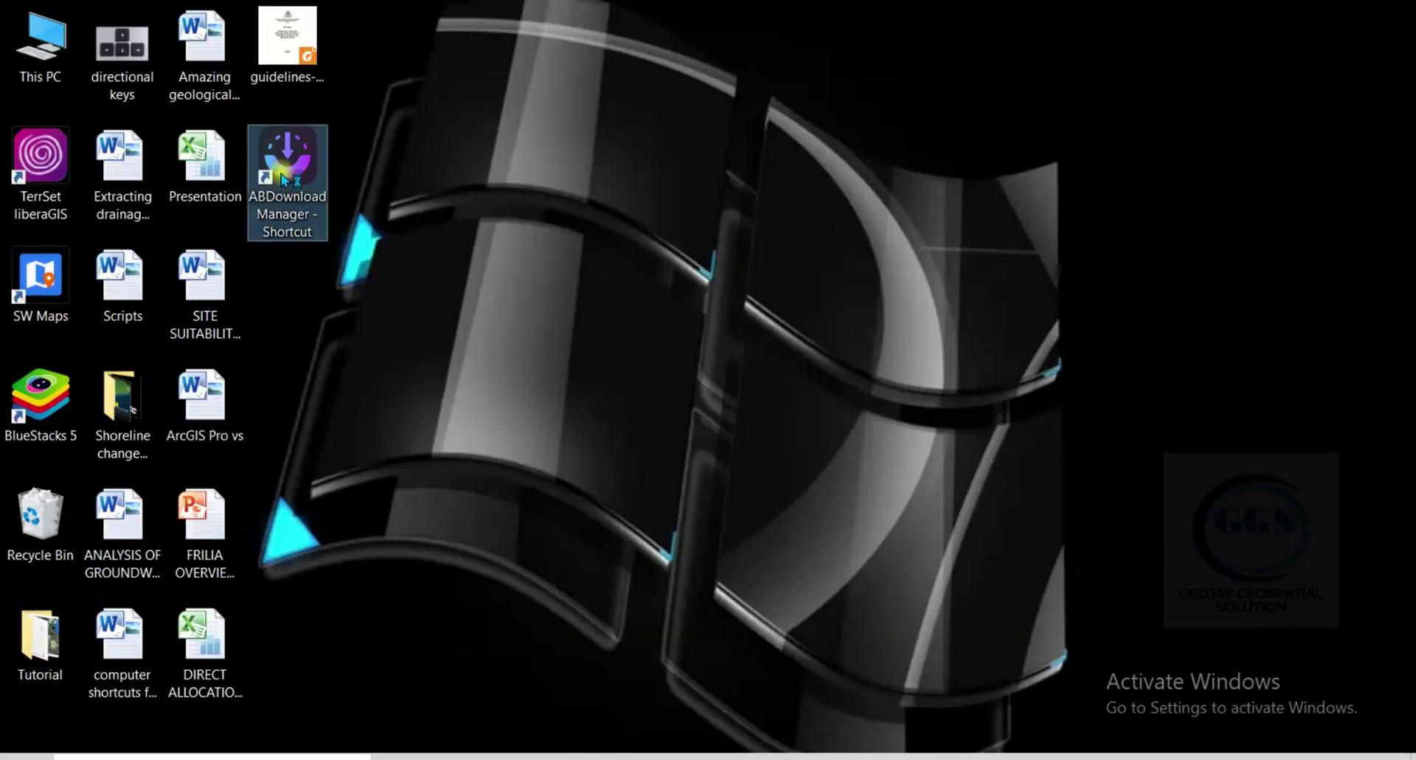
Step: Launch AB Download Manager and get the Google Chrome browser integration from Tools
double_click(285, 179)
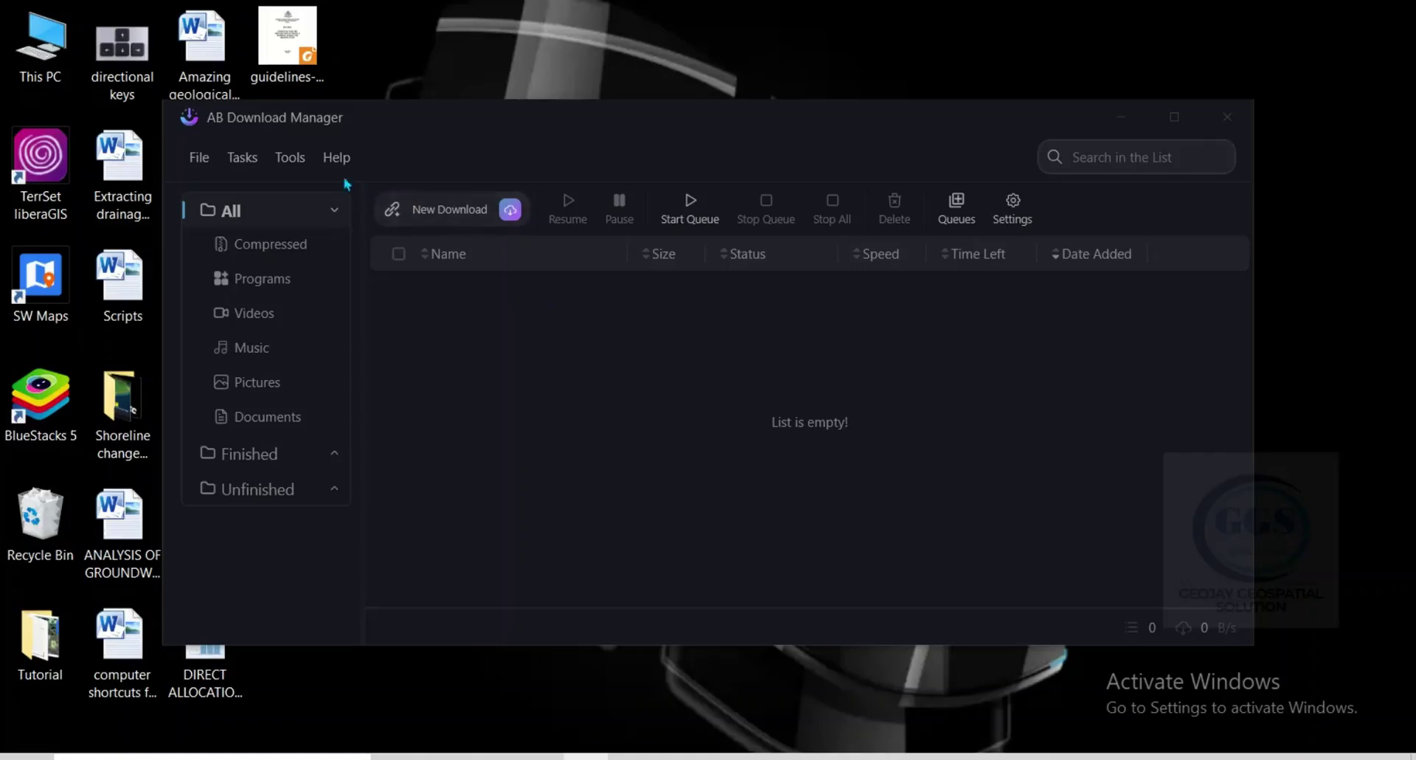
click(295, 159)
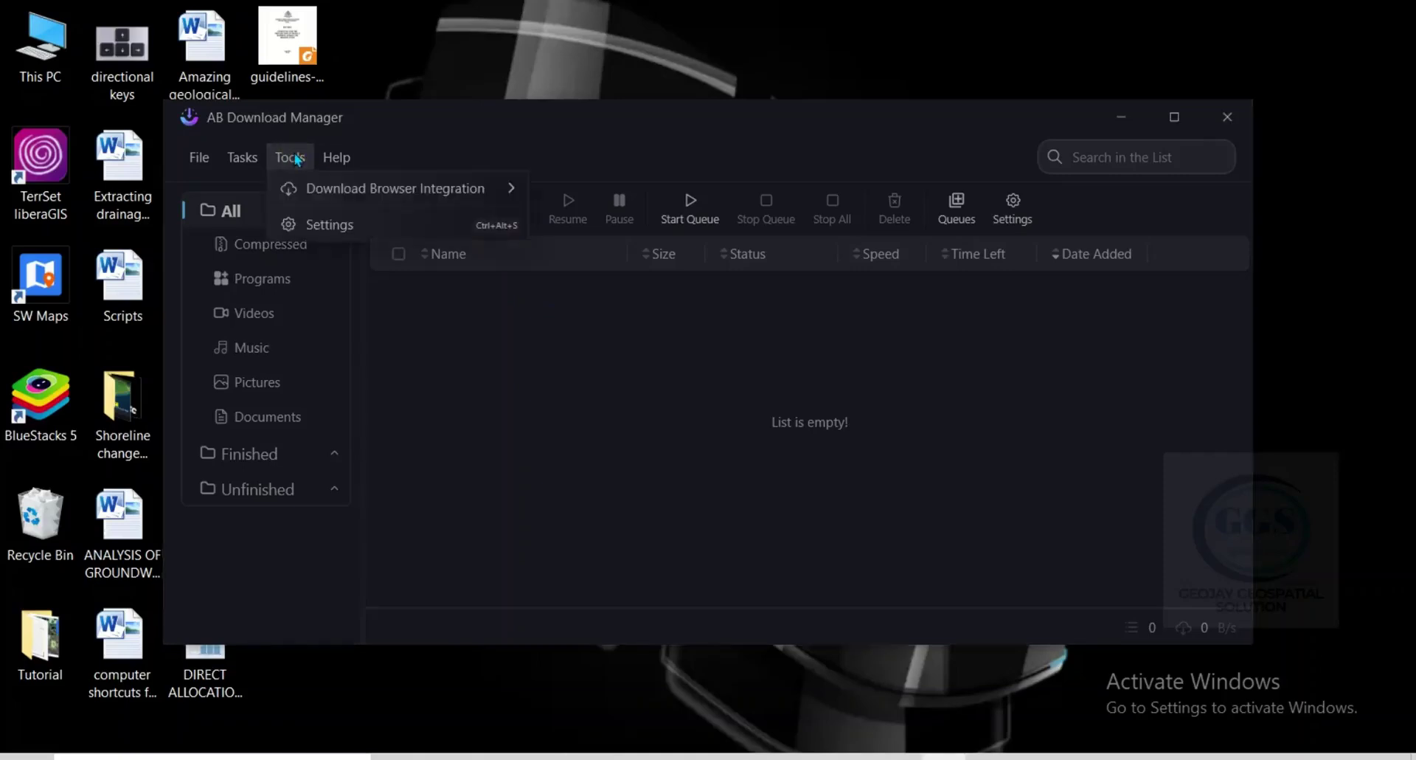
mouse_move(348, 191)
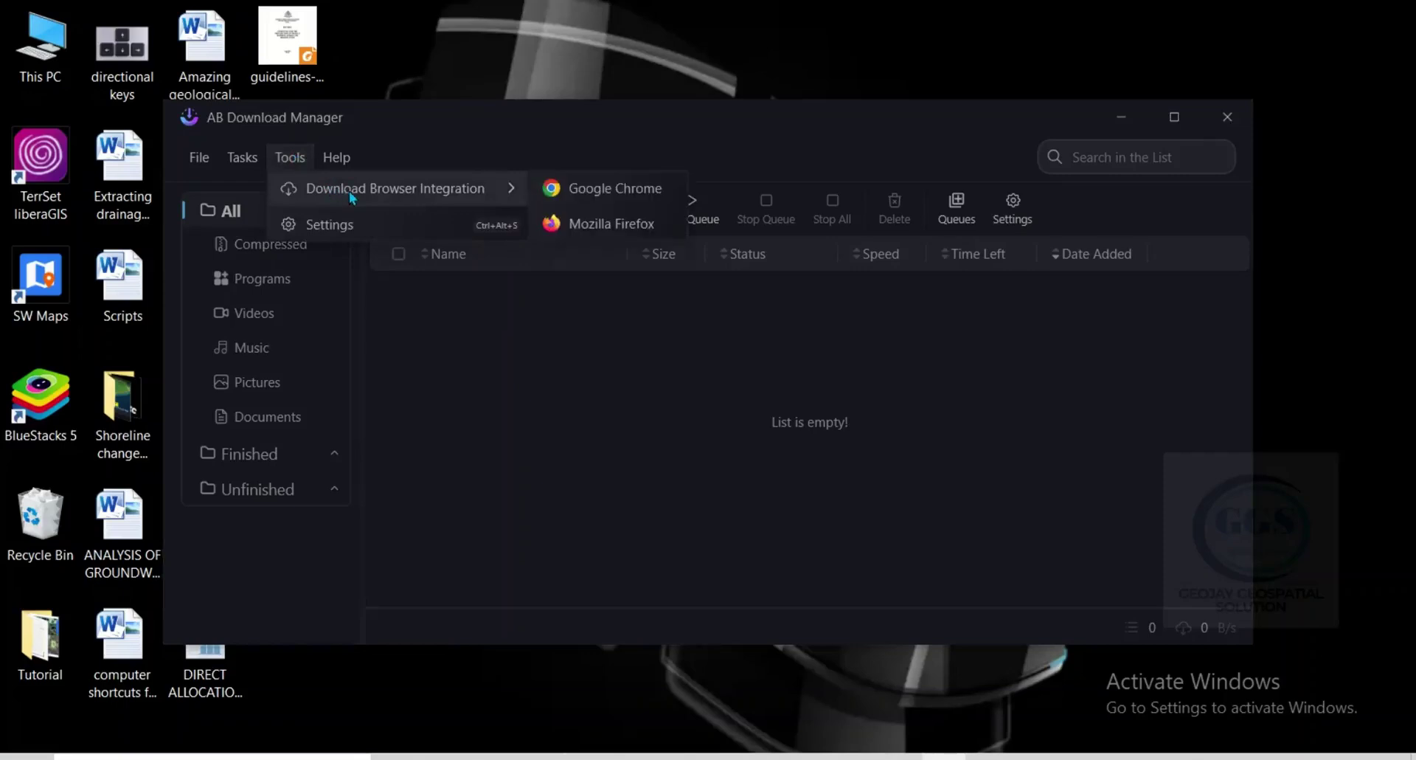
click(600, 187)
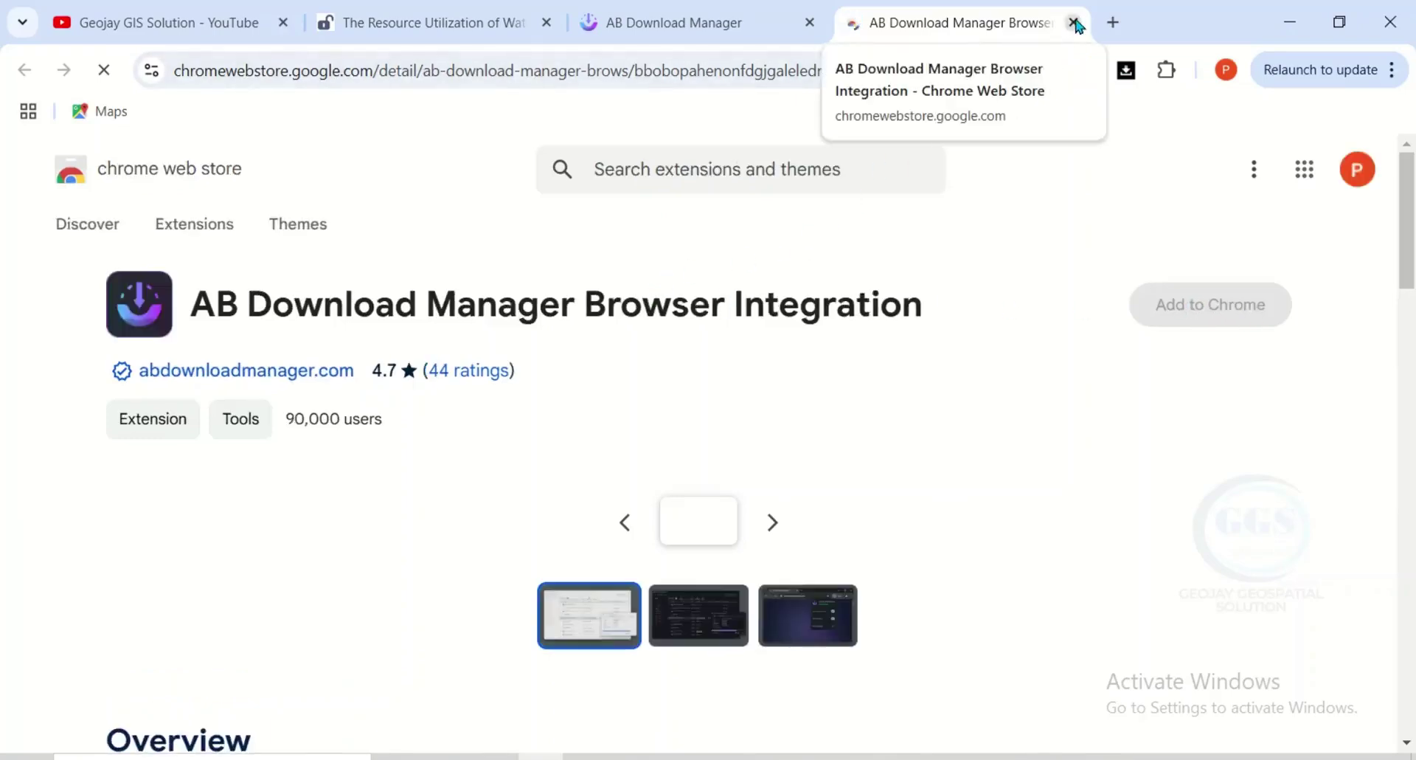
Step: Close the Web Store tab and return to the MDPI water hyacinth article
click(1074, 22)
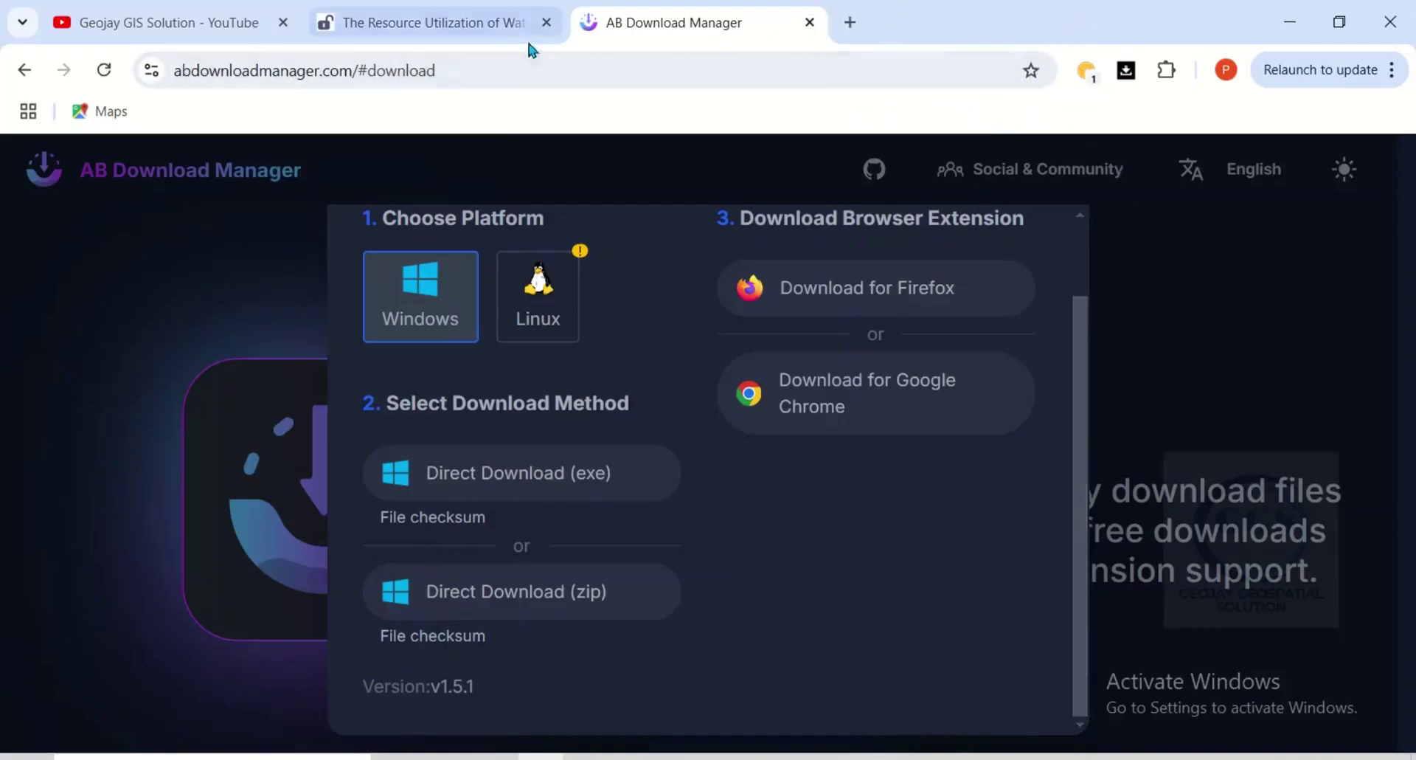
click(428, 28)
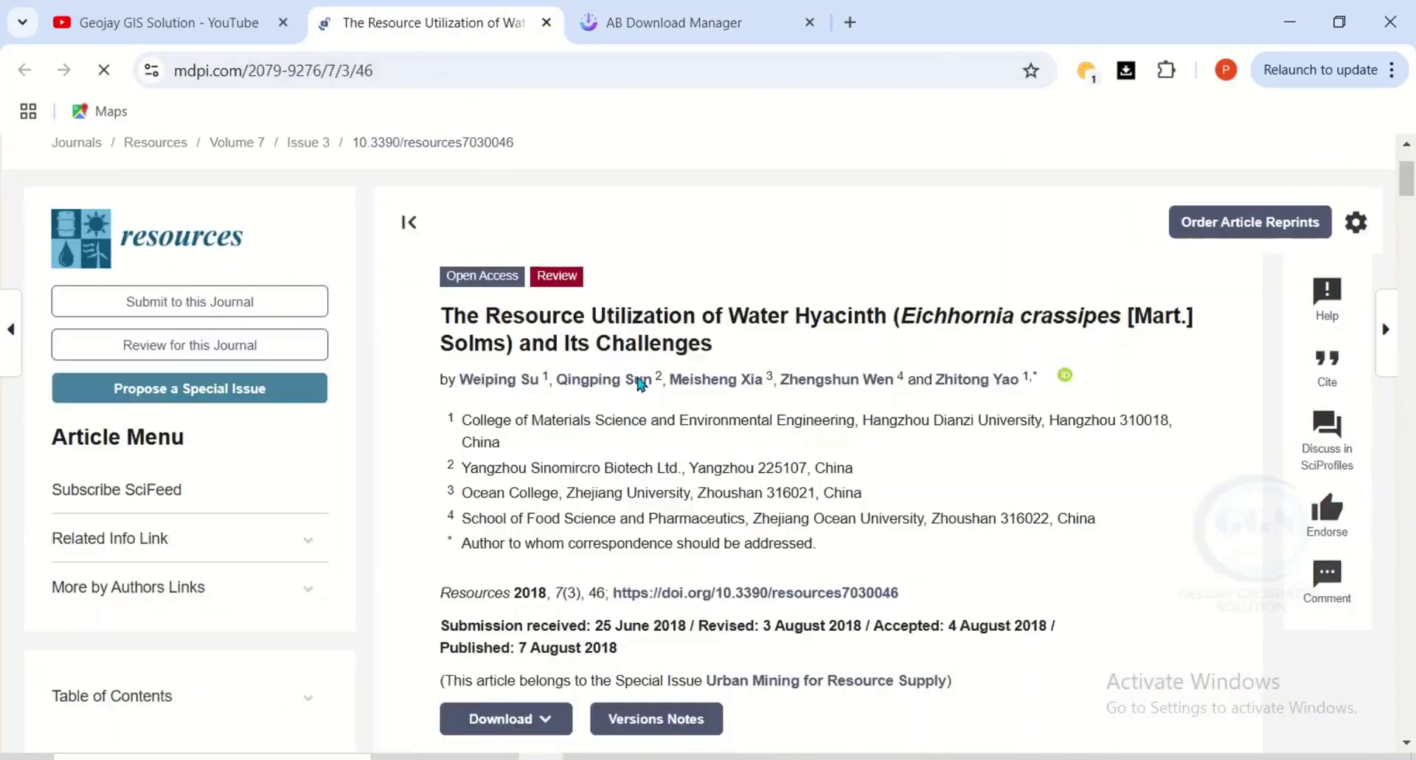
scroll(654, 531, down, 2)
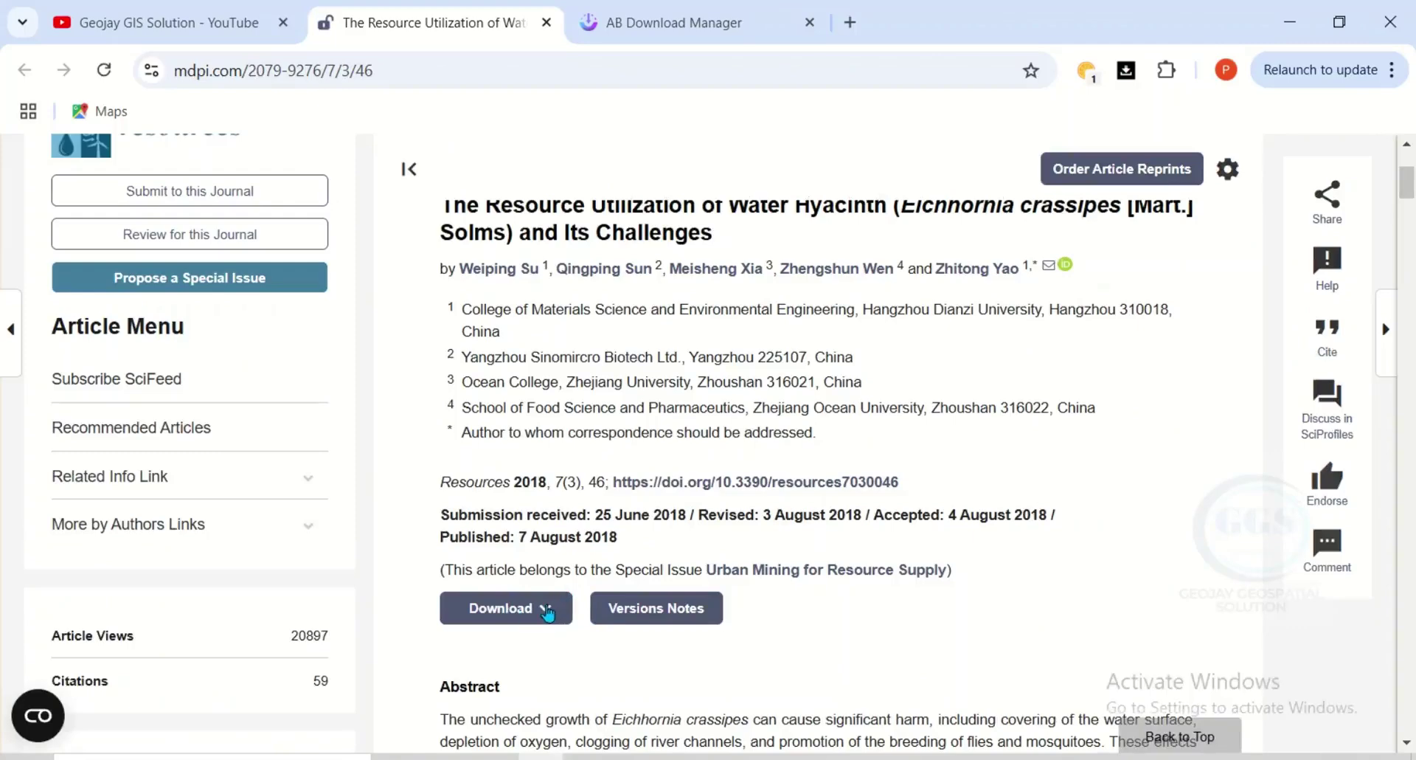
Step: Download resources-07-00046.pdf through AB Download Manager and close the completion notice
click(547, 610)
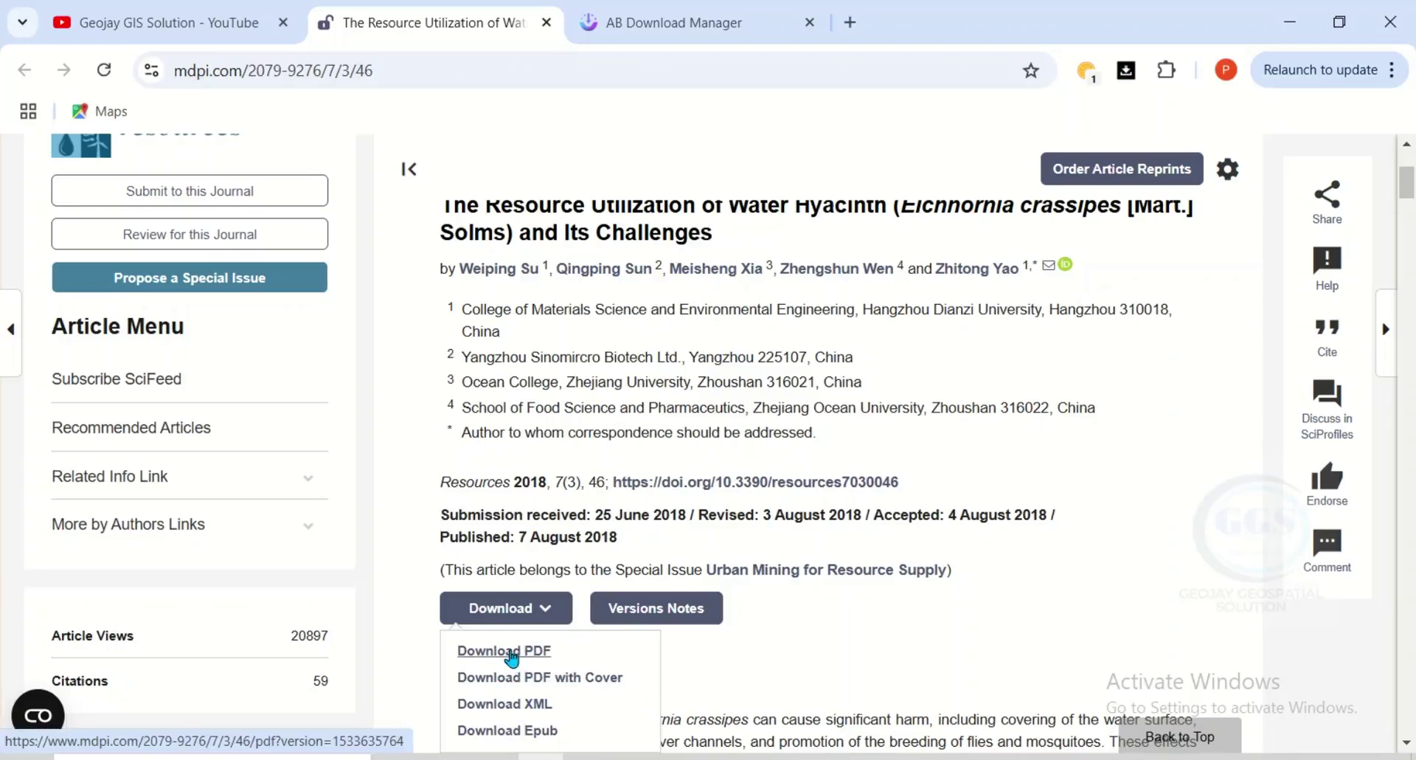
right_click(509, 652)
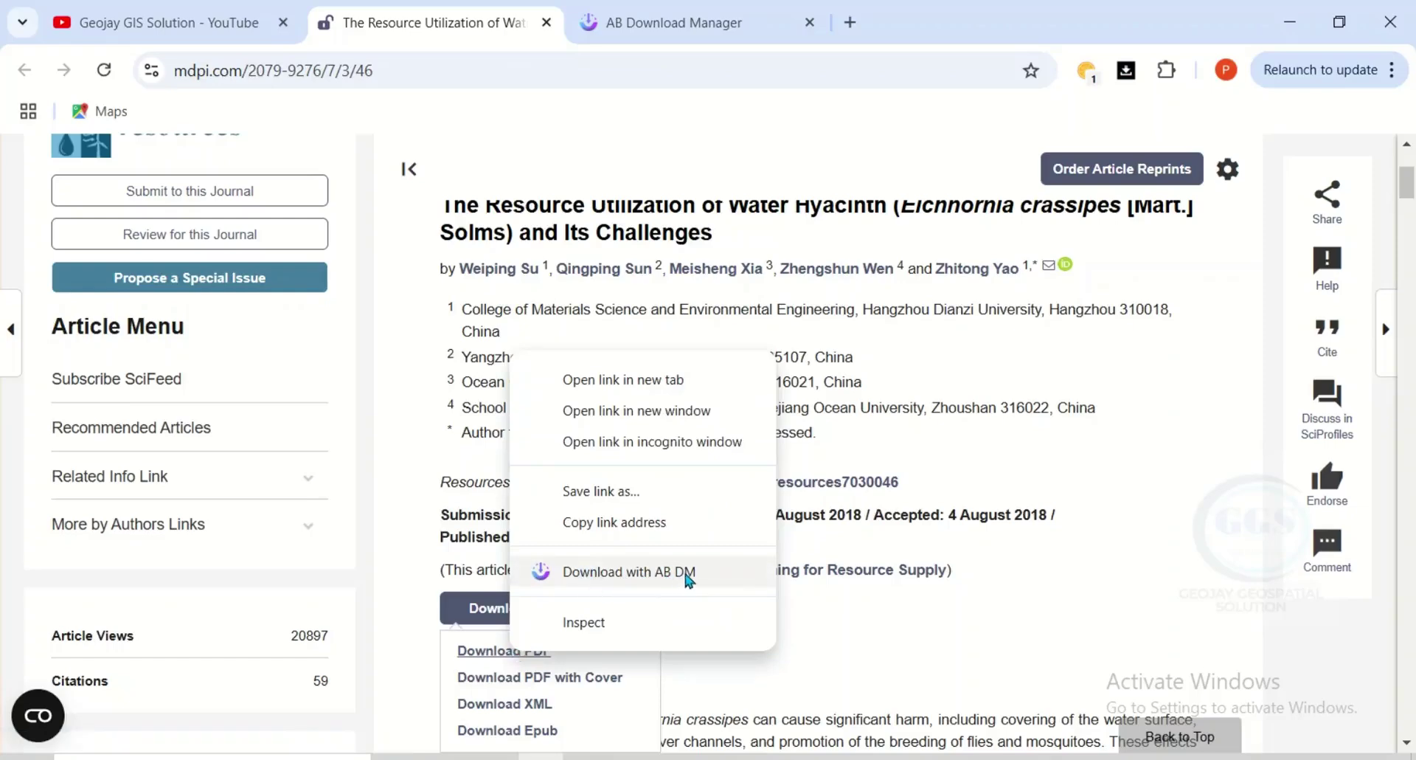
click(623, 572)
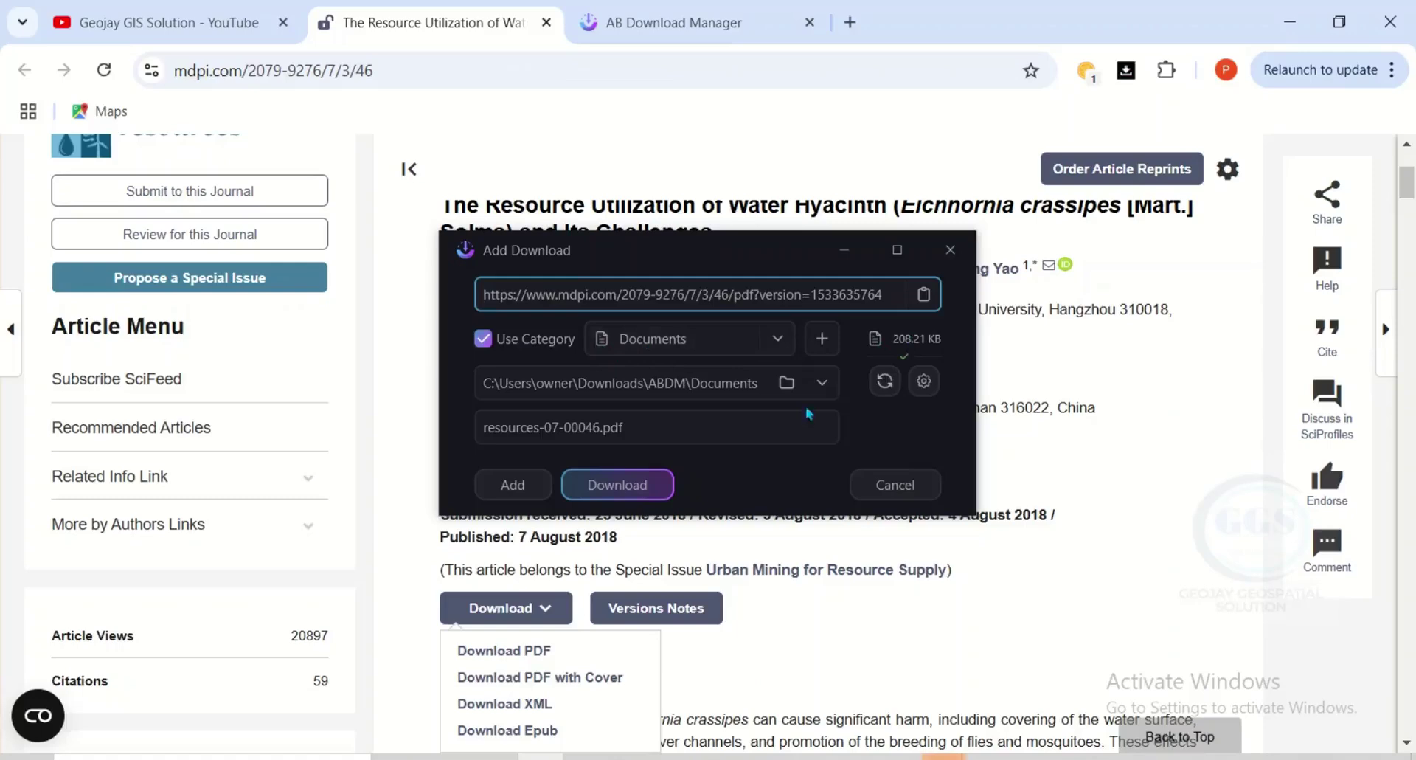
click(614, 486)
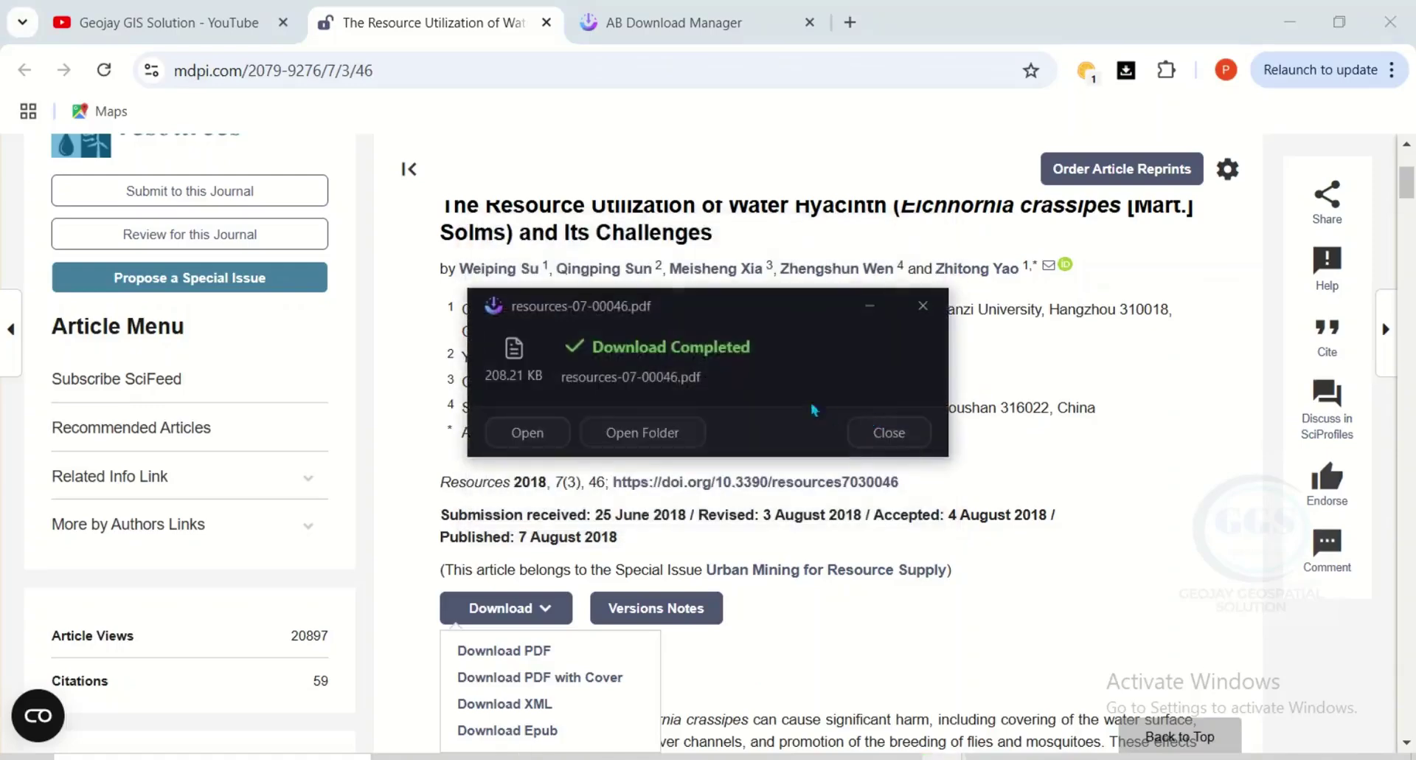
click(885, 433)
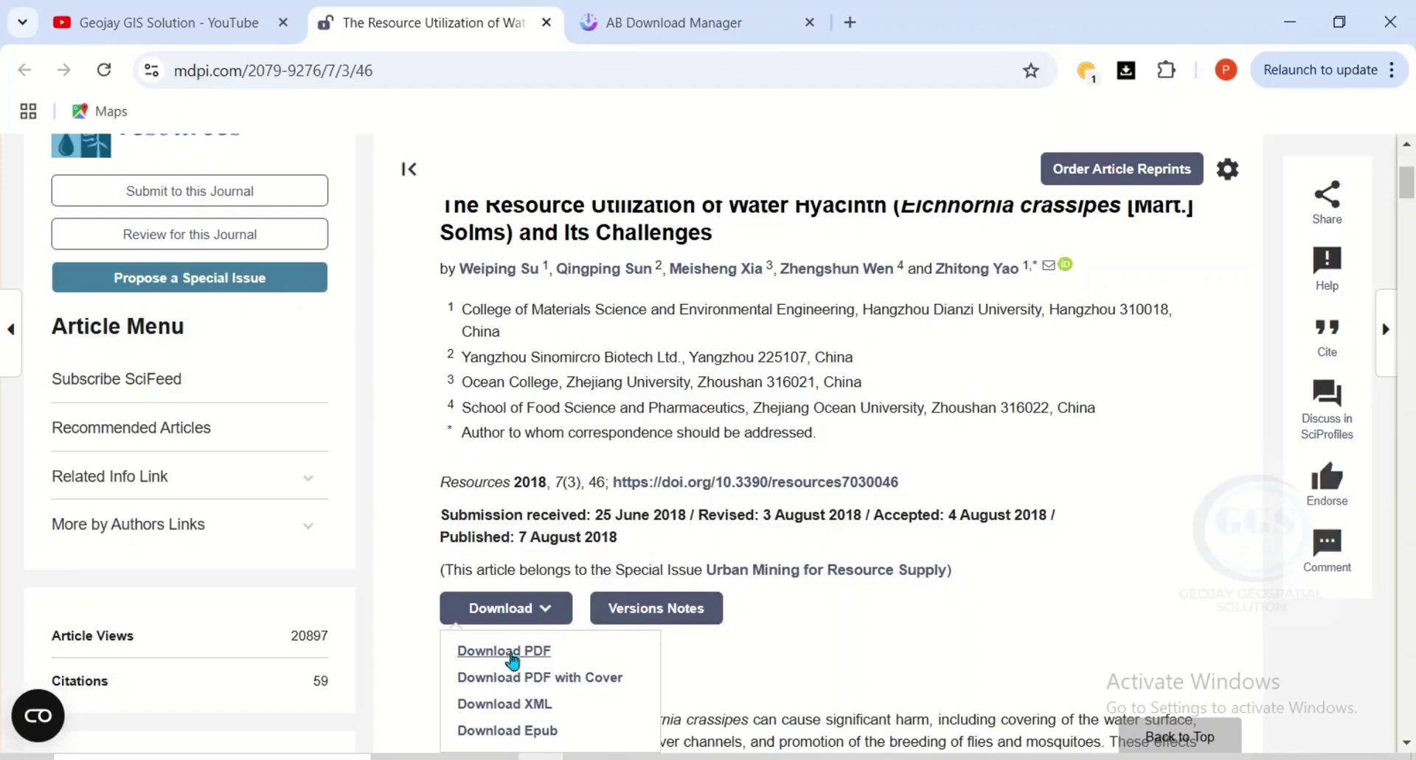
Step: Copy the PDF link address and start a New Download in AB Download Manager
right_click(507, 651)
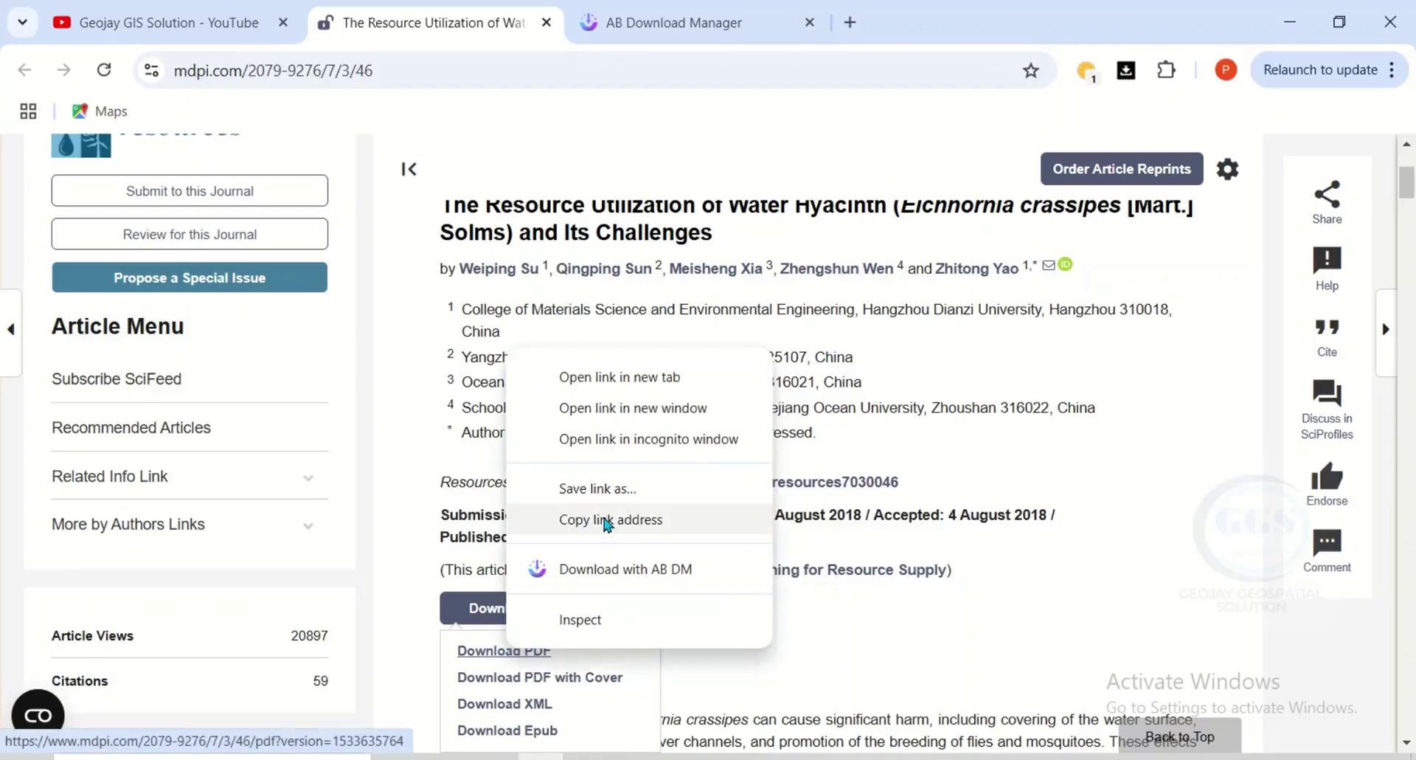
click(604, 520)
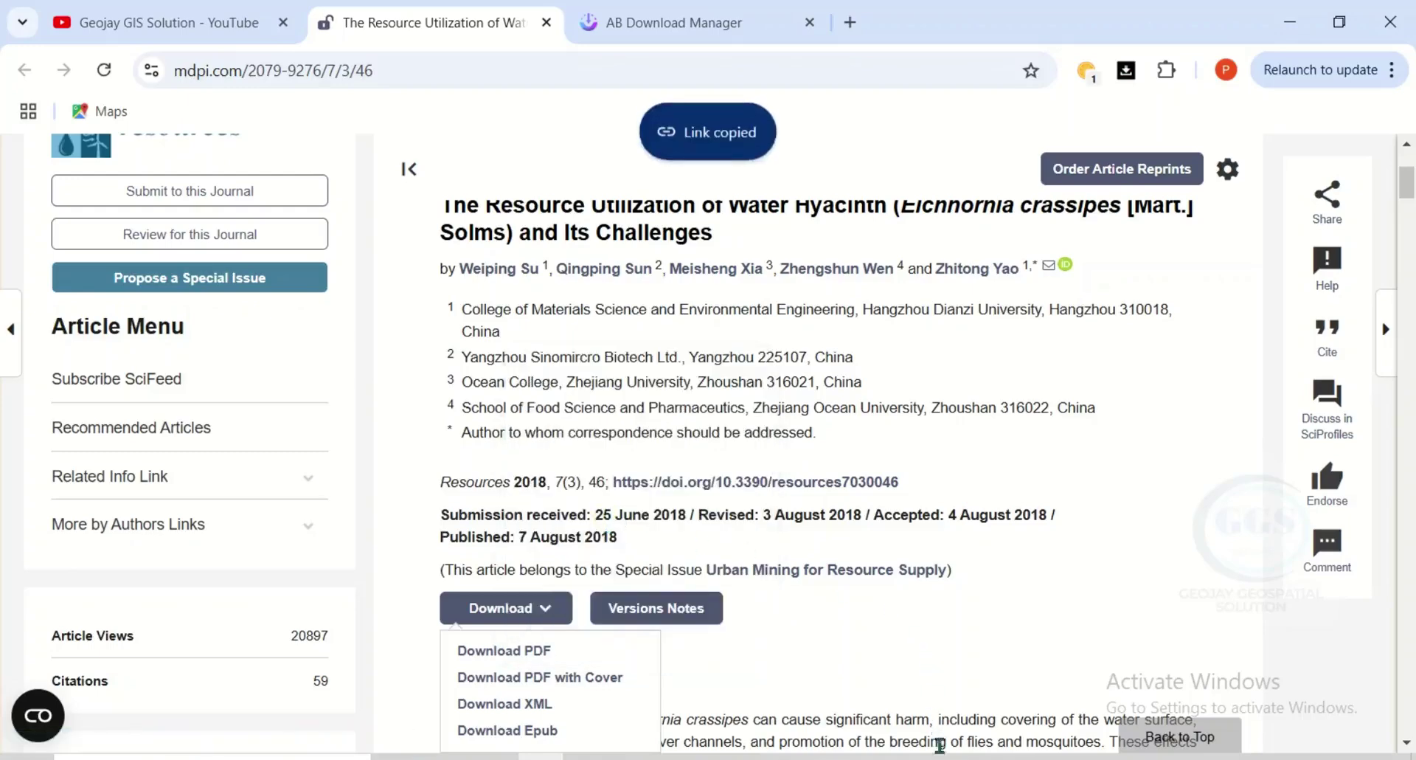
click(959, 686)
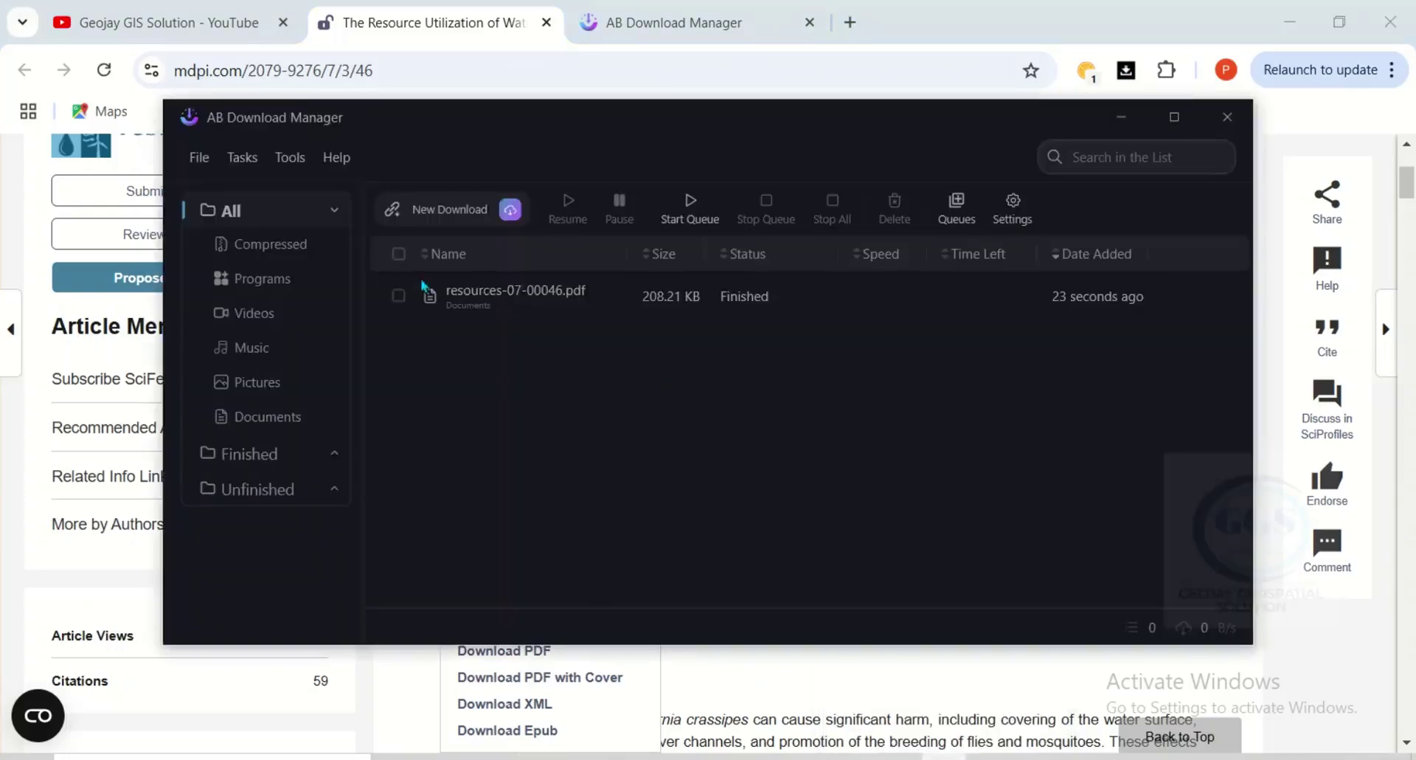
click(442, 210)
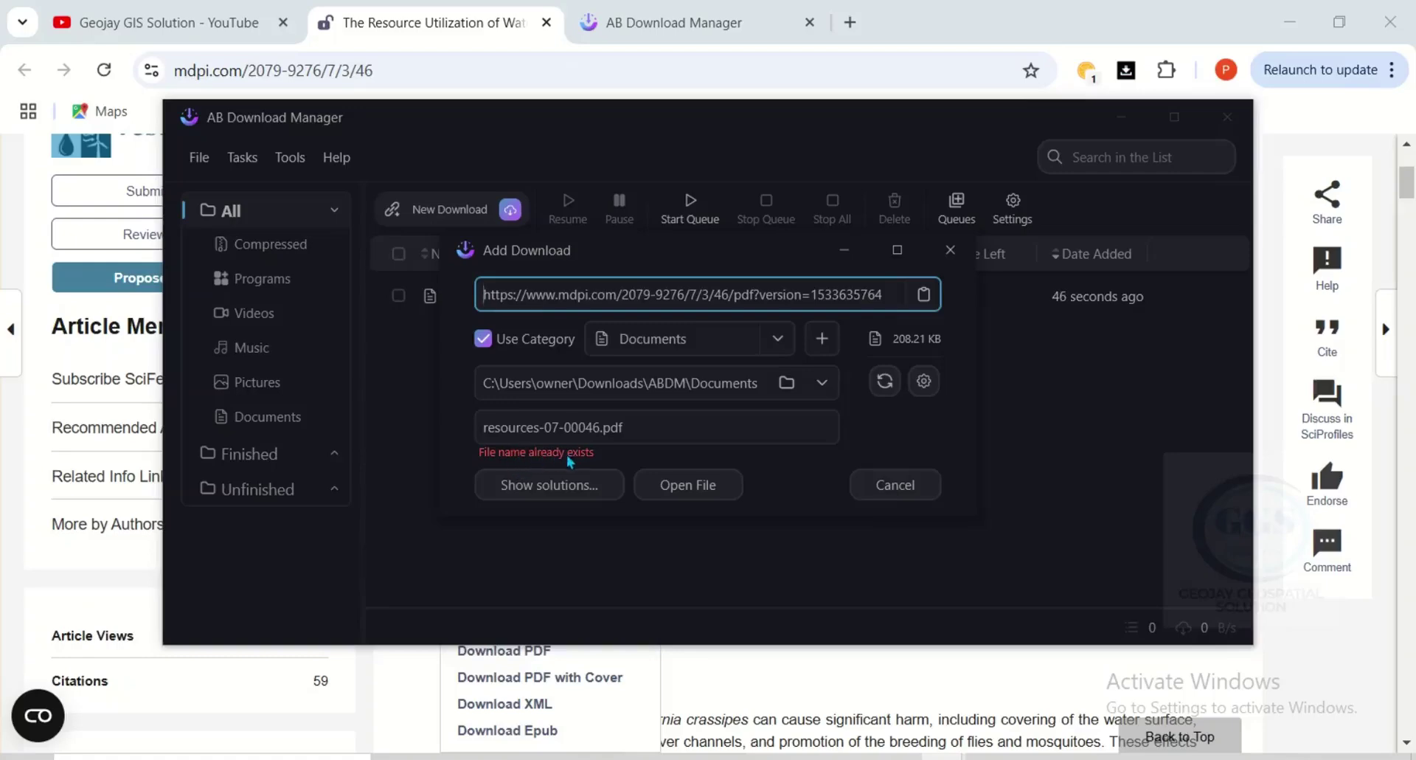
Step: Rename the file to resources-07-000461.pdf, download it, and close the notice
click(718, 425)
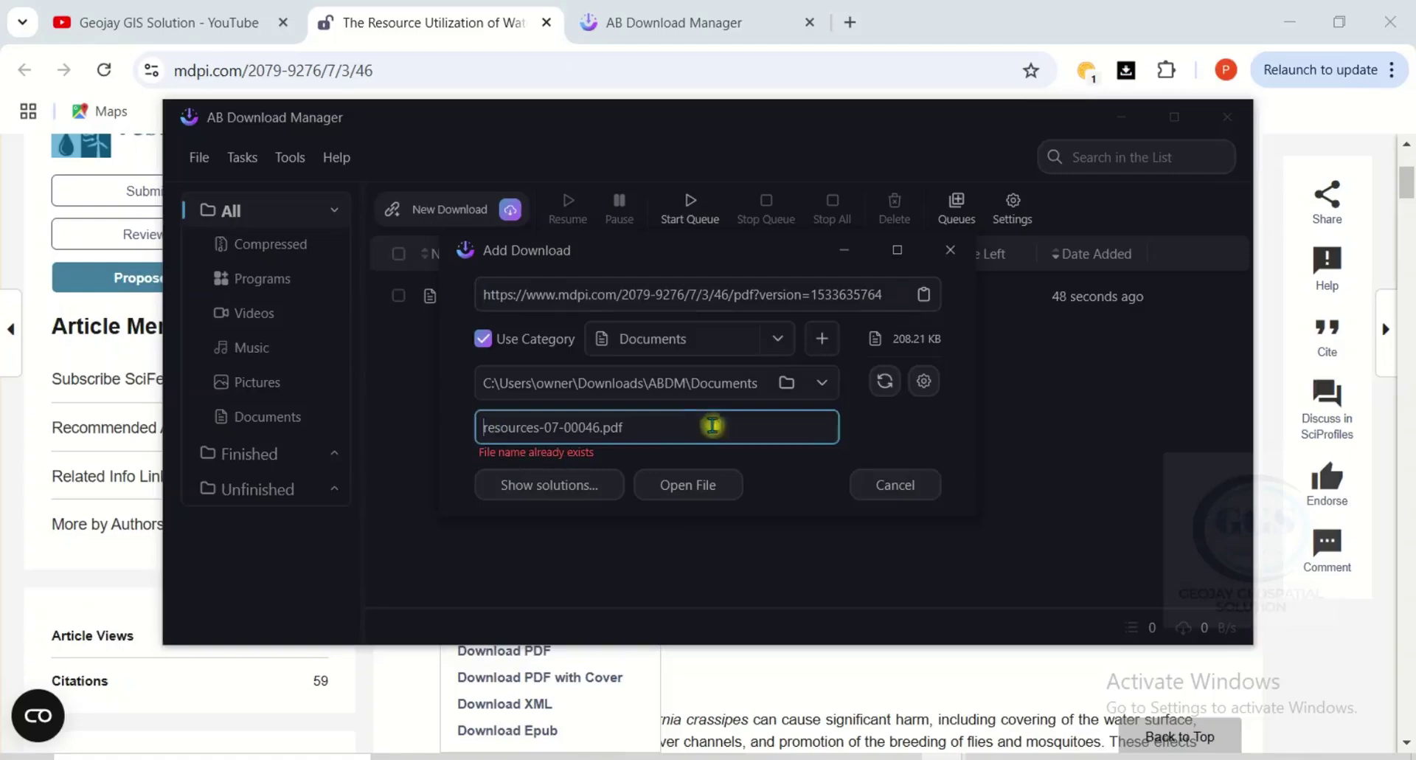
click(598, 427)
text(1)
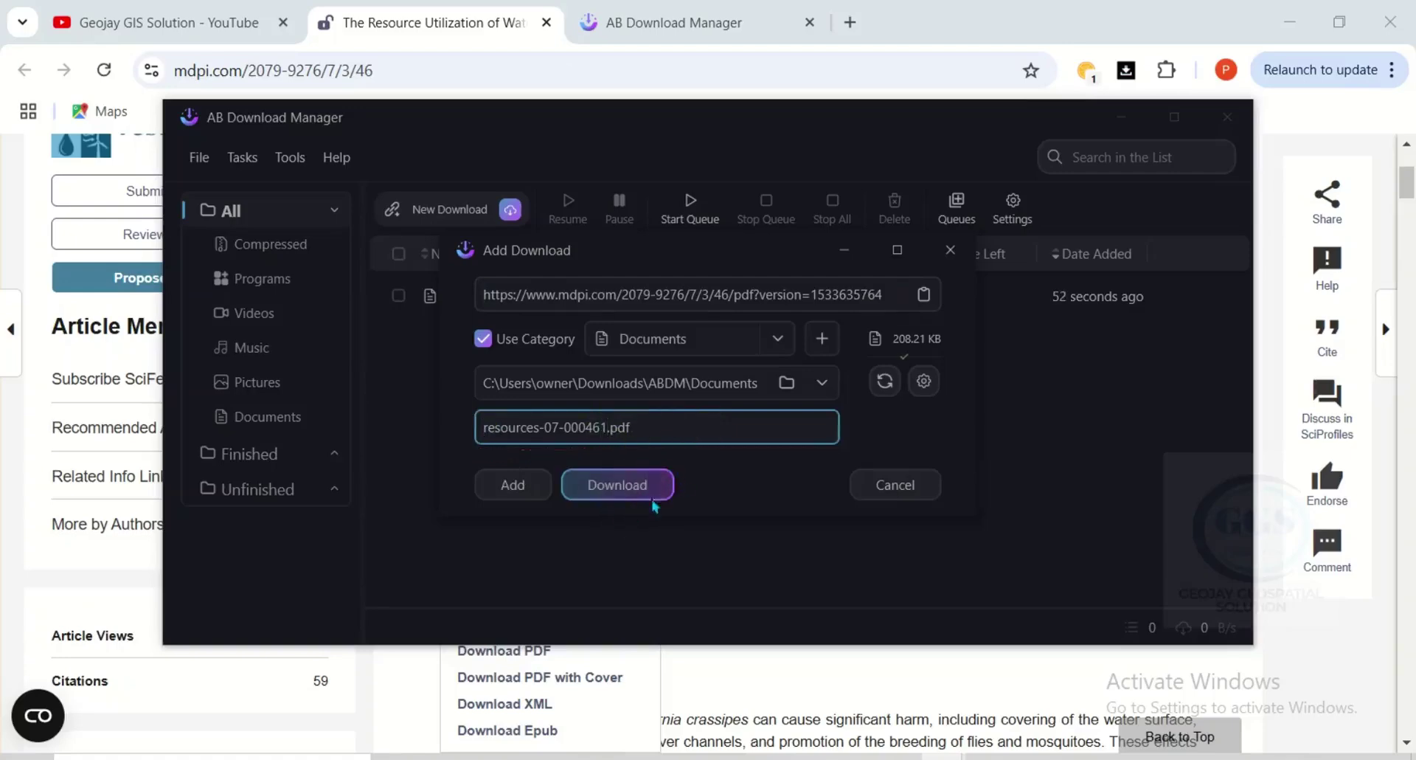
click(611, 484)
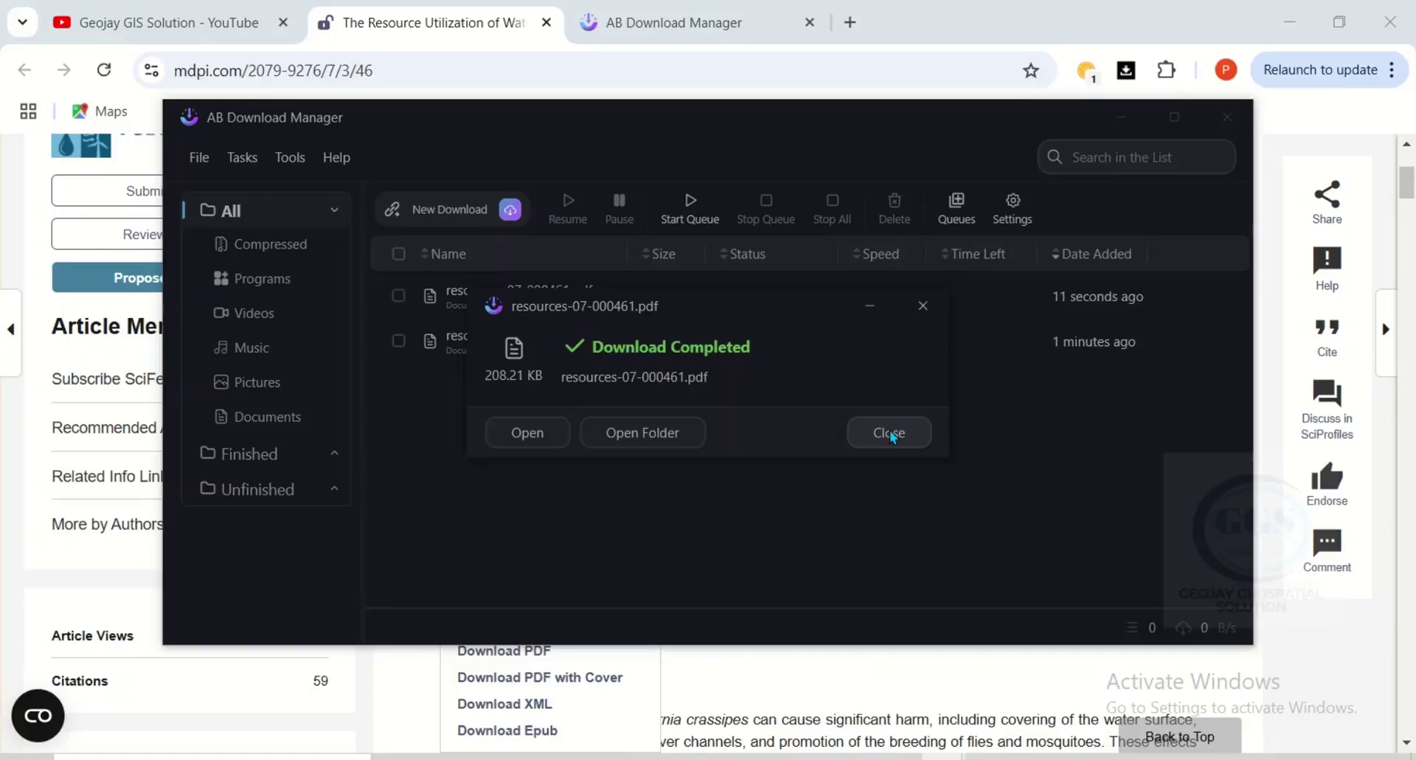
click(888, 434)
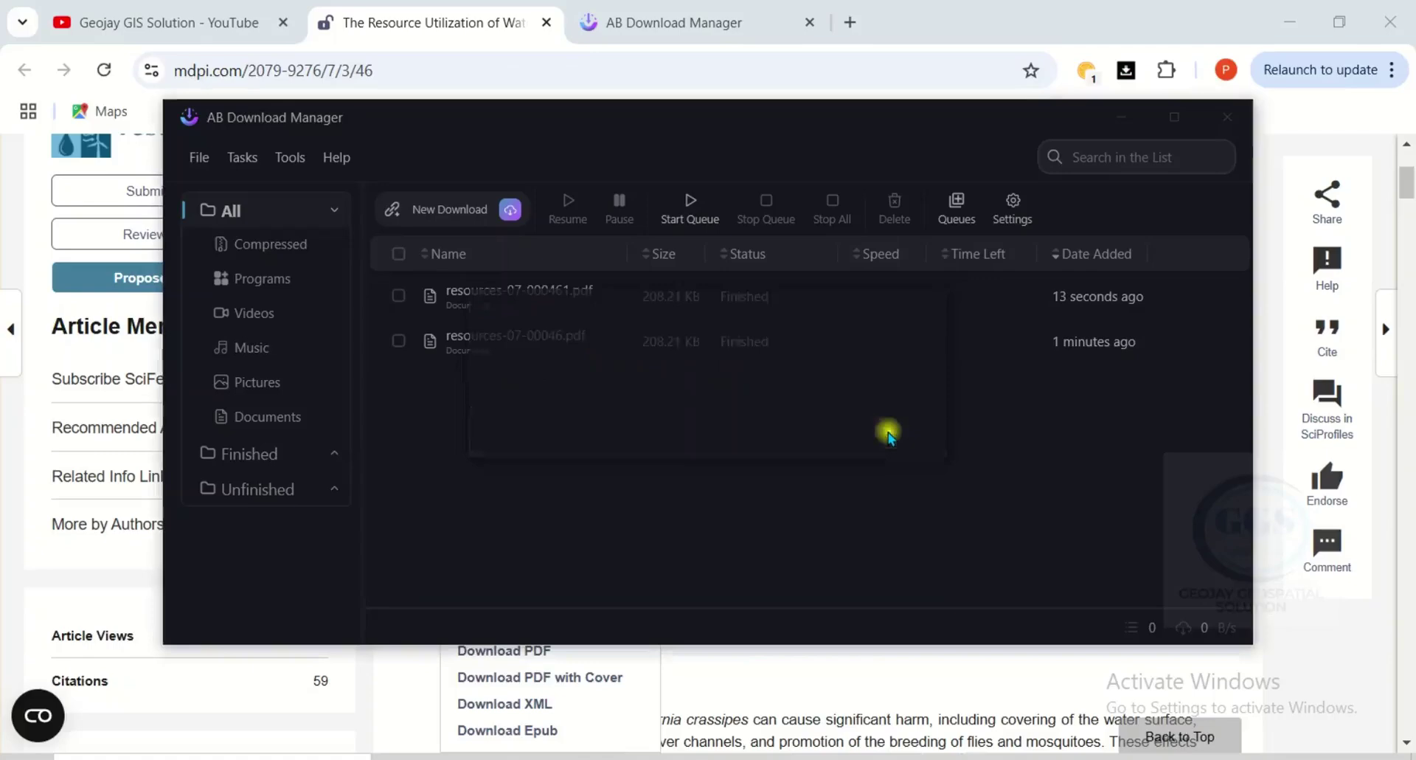
Step: Minimize AB Download Manager and download the water hyacinth article as PDF (resources-07-00046.pdf)
click(1121, 118)
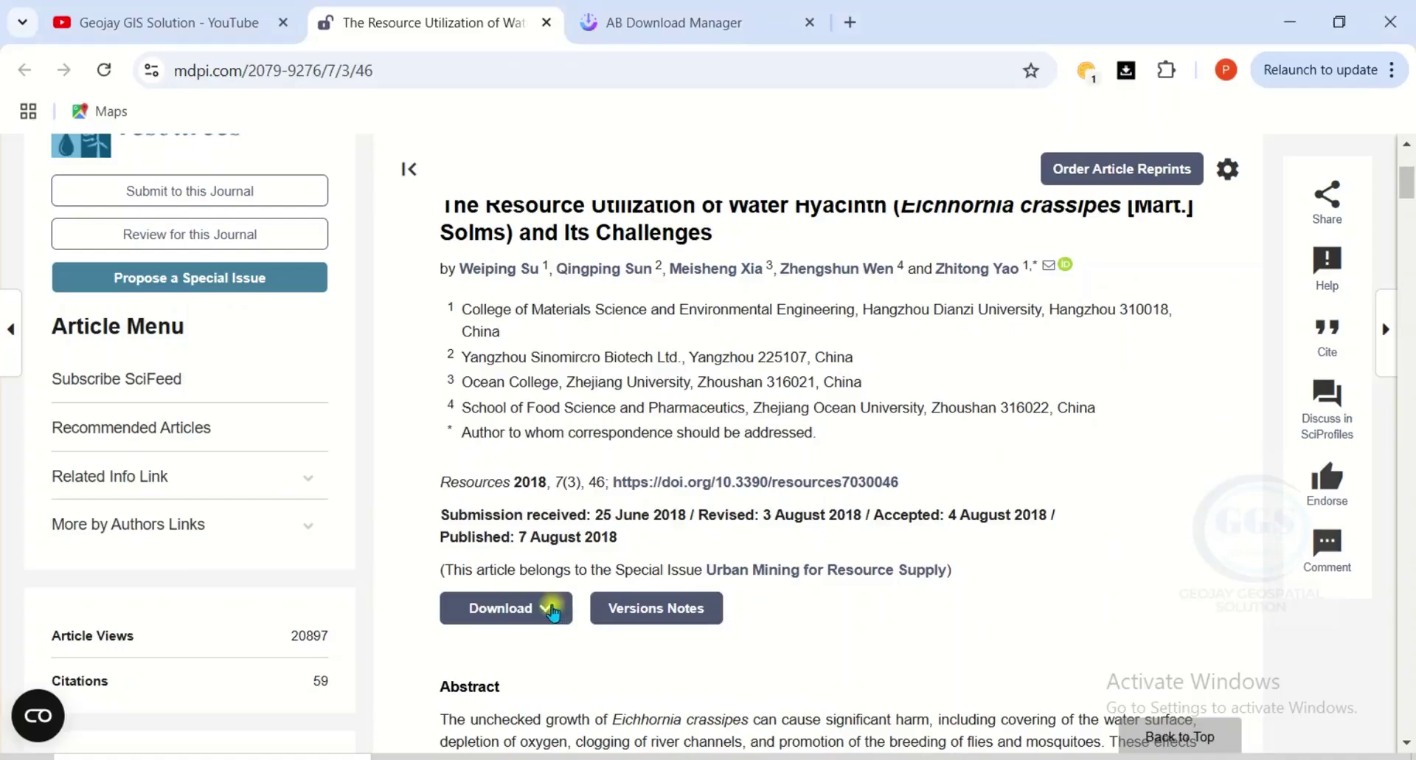
click(550, 605)
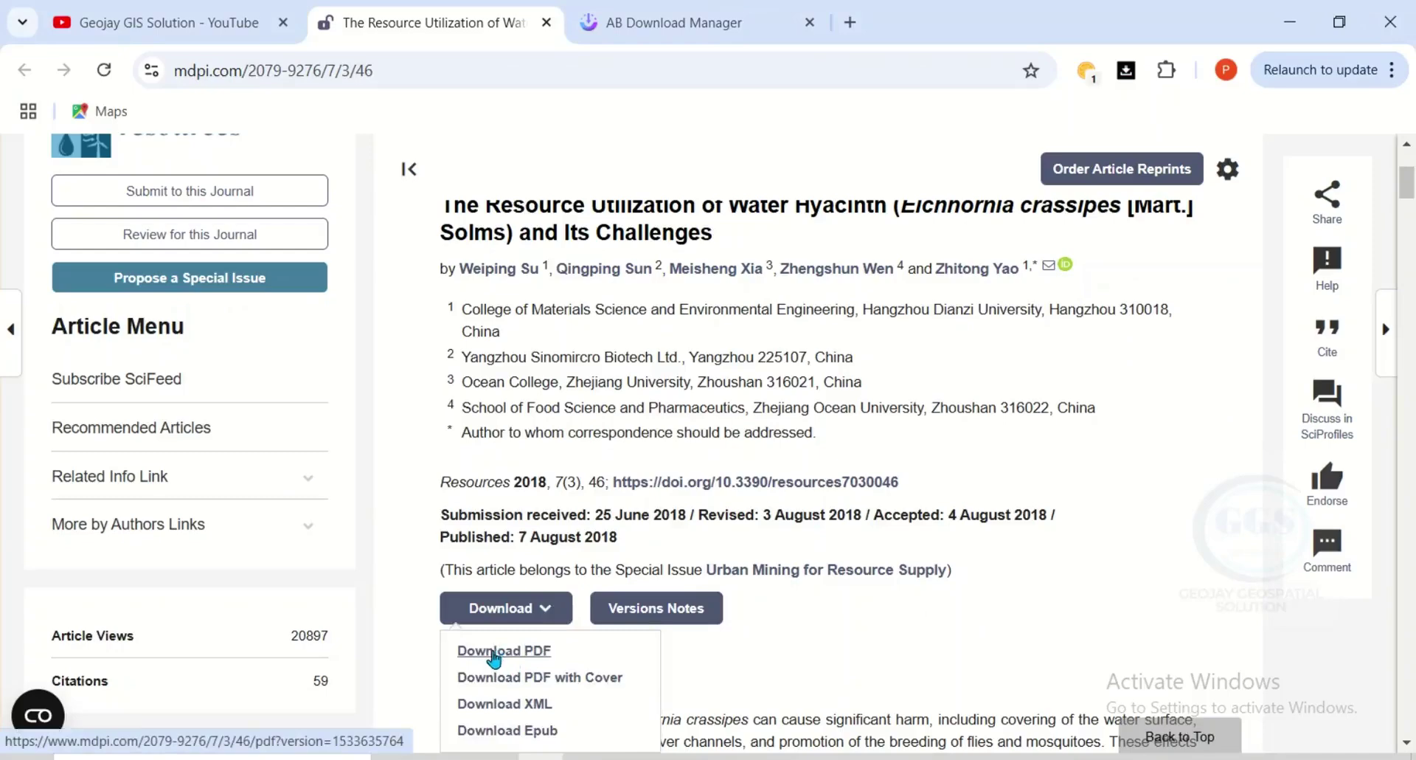
click(493, 653)
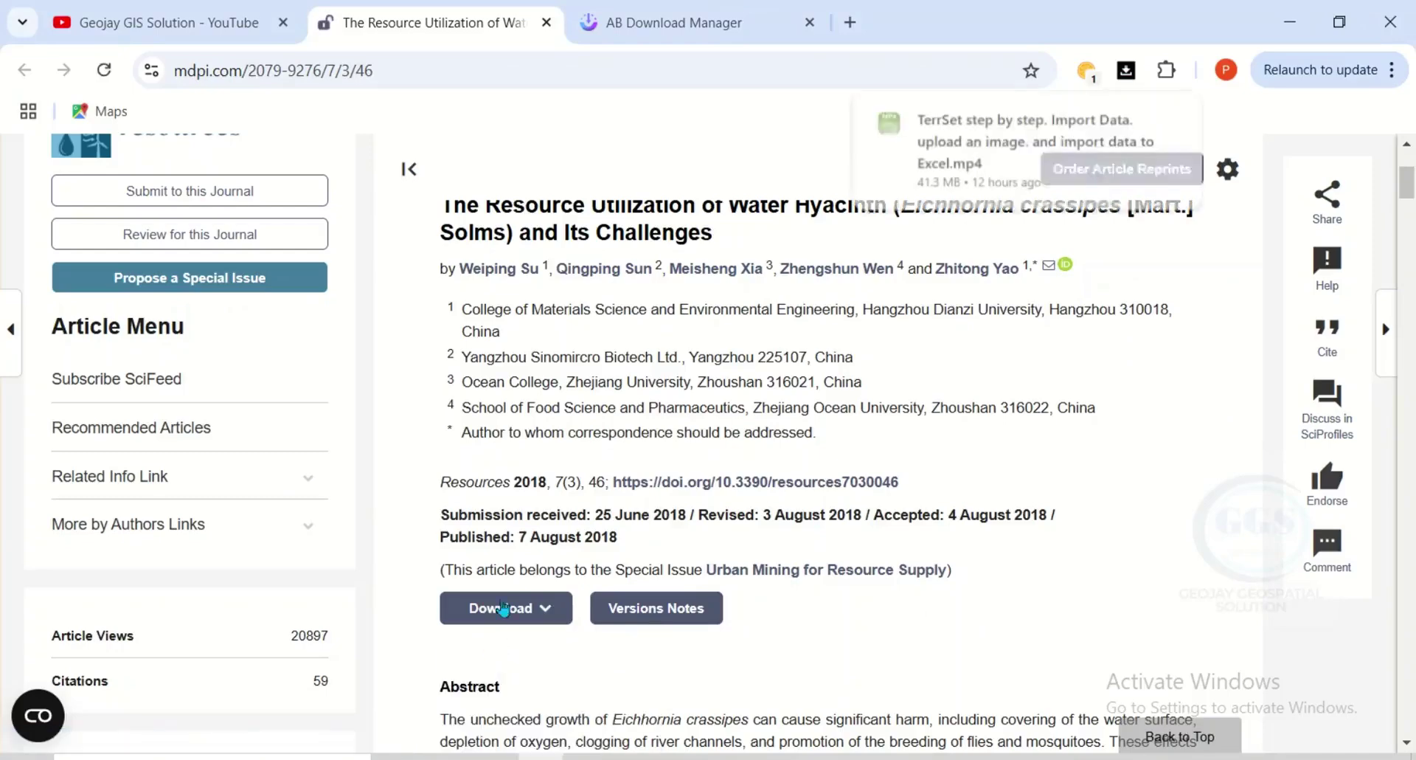